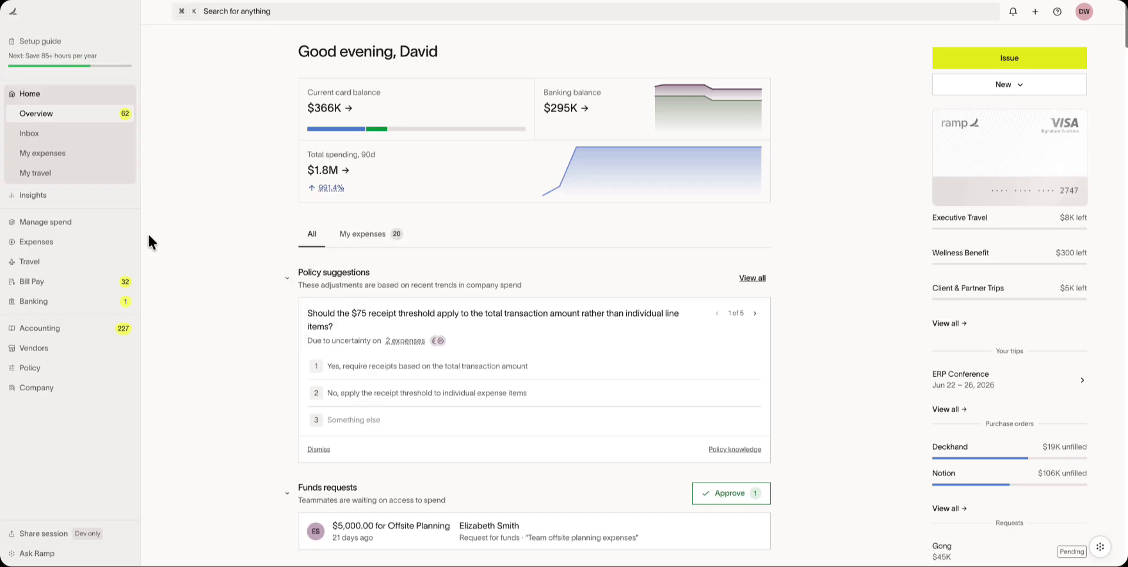
Open the spend Programs page and view the procurement policies in the list of procurement agents
{"action": "left_click", "coordinate": [85, 226]}
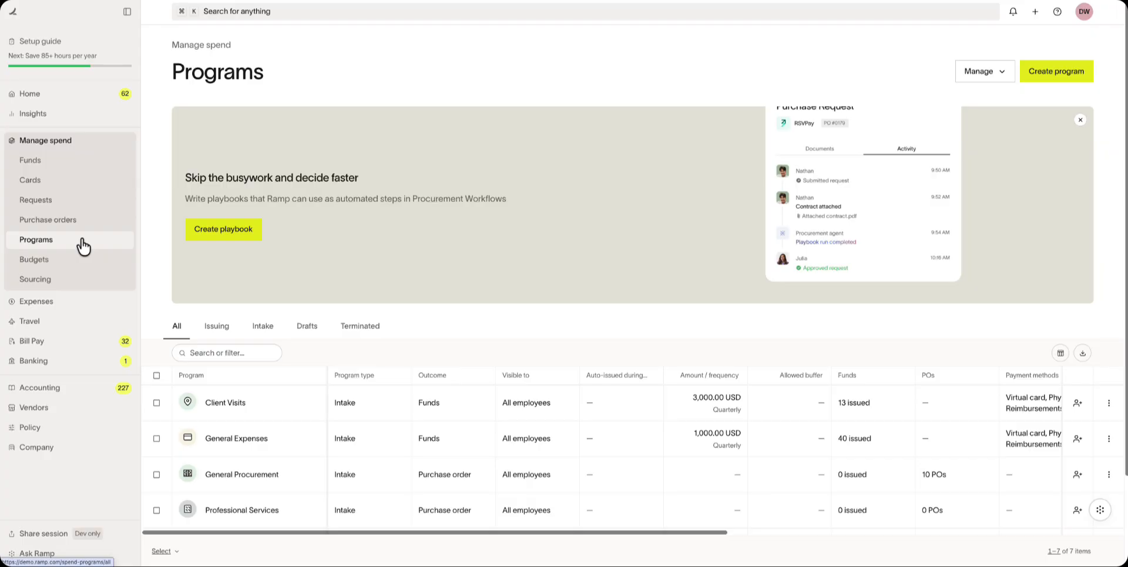
{"action": "left_click", "coordinate": [979, 71]}
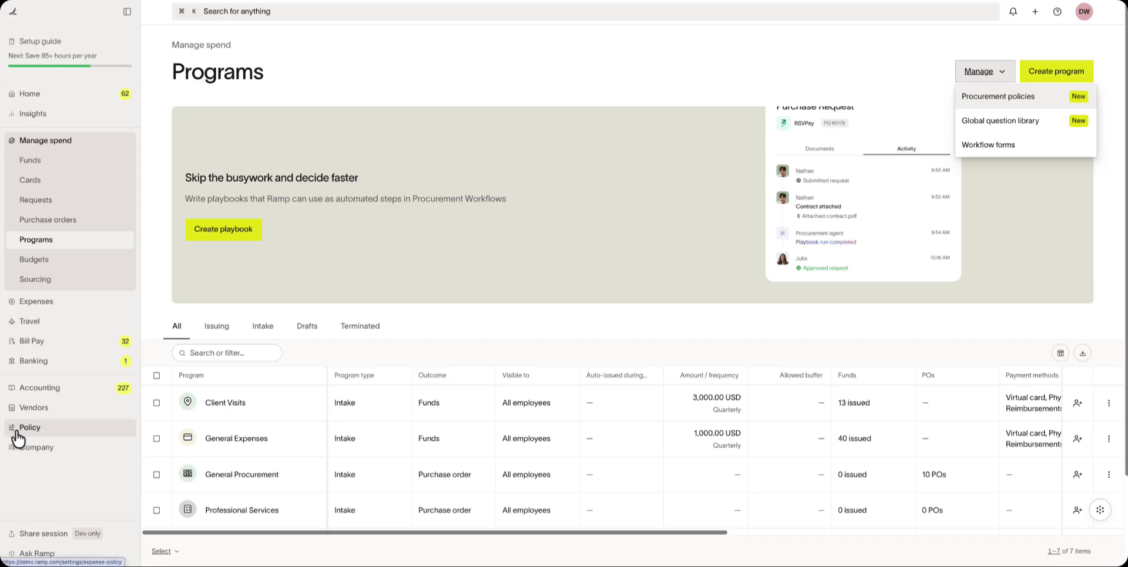
{"action": "left_click", "coordinate": [956, 98]}
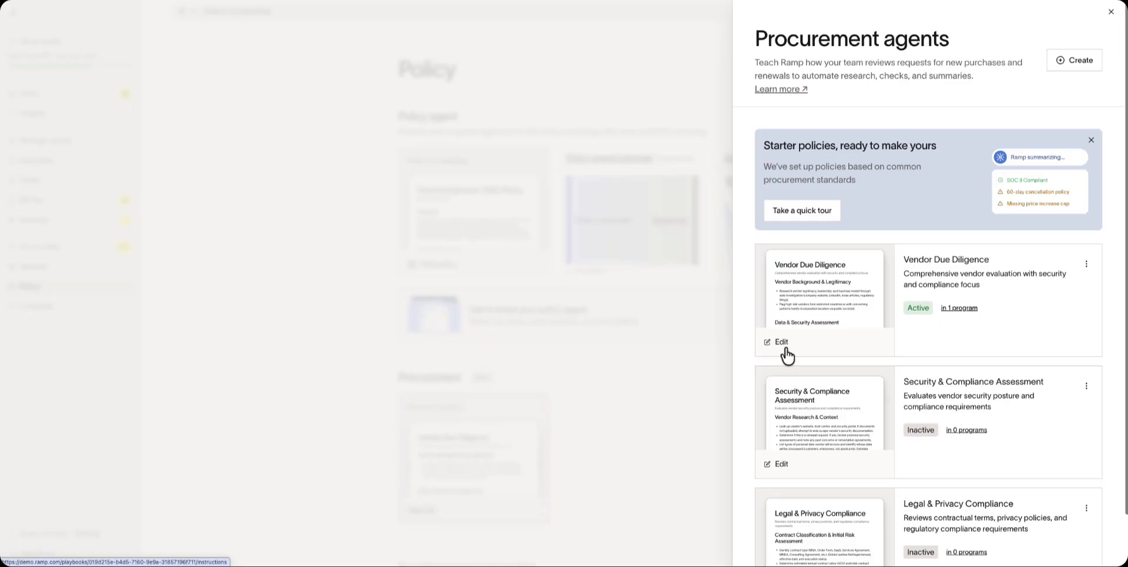
{"action": "left_click", "coordinate": [1111, 12]}
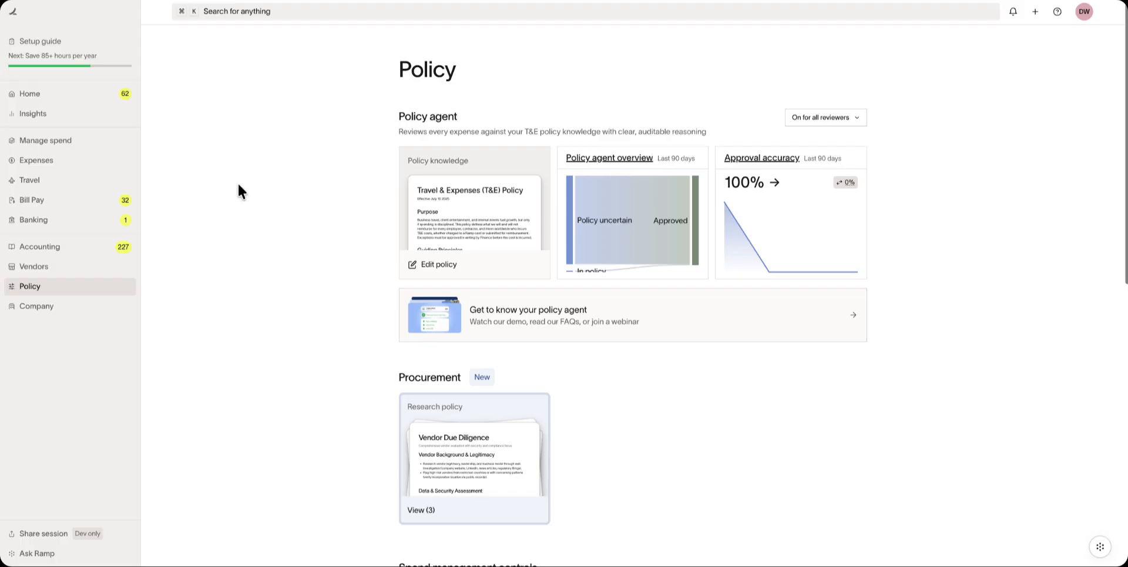
Return to the spend Programs page and view its management options, including the global question library and workflow forms
{"action": "left_click", "coordinate": [64, 152]}
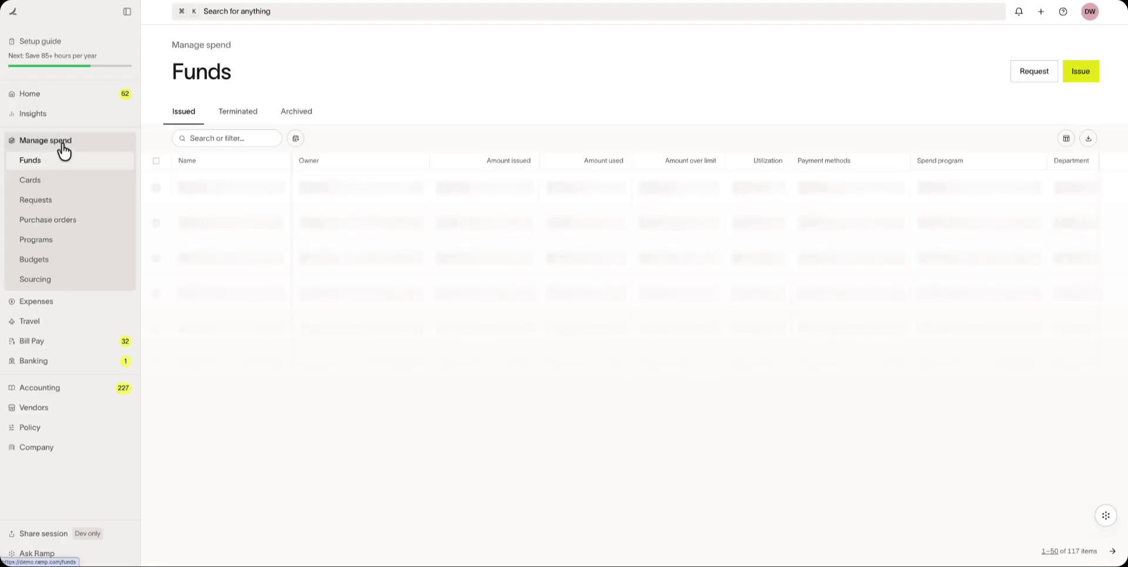
{"action": "left_click", "coordinate": [60, 239]}
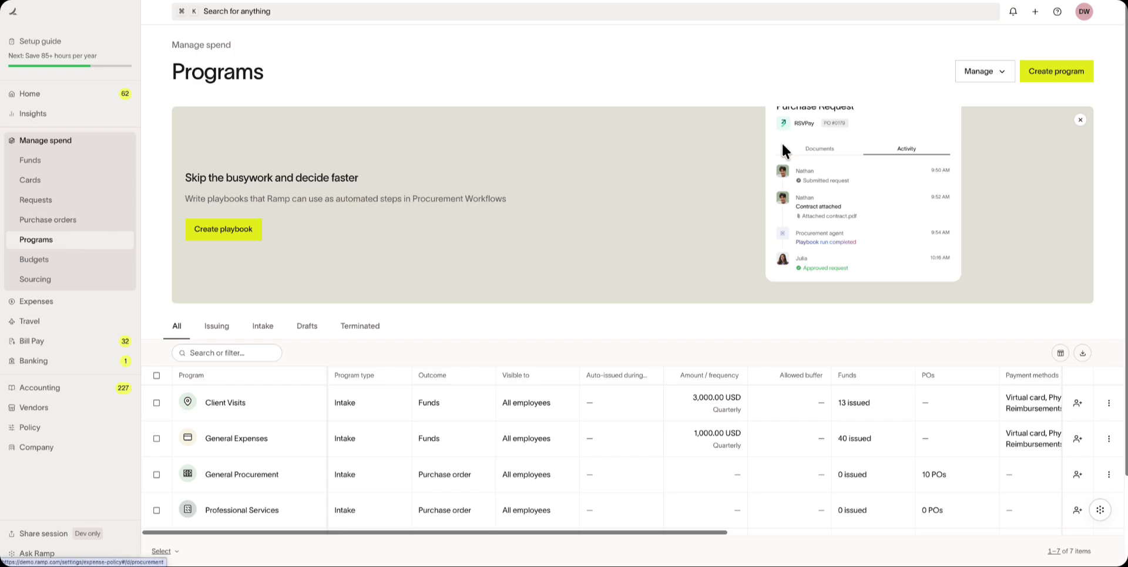
{"action": "left_click", "coordinate": [978, 73]}
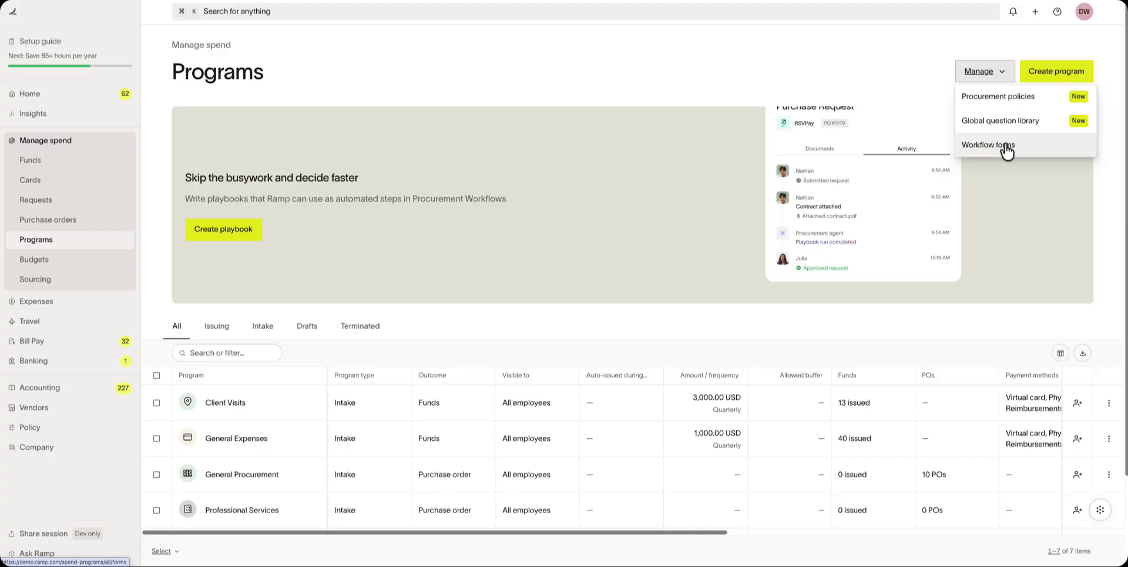
{"action": "left_click", "coordinate": [627, 284]}
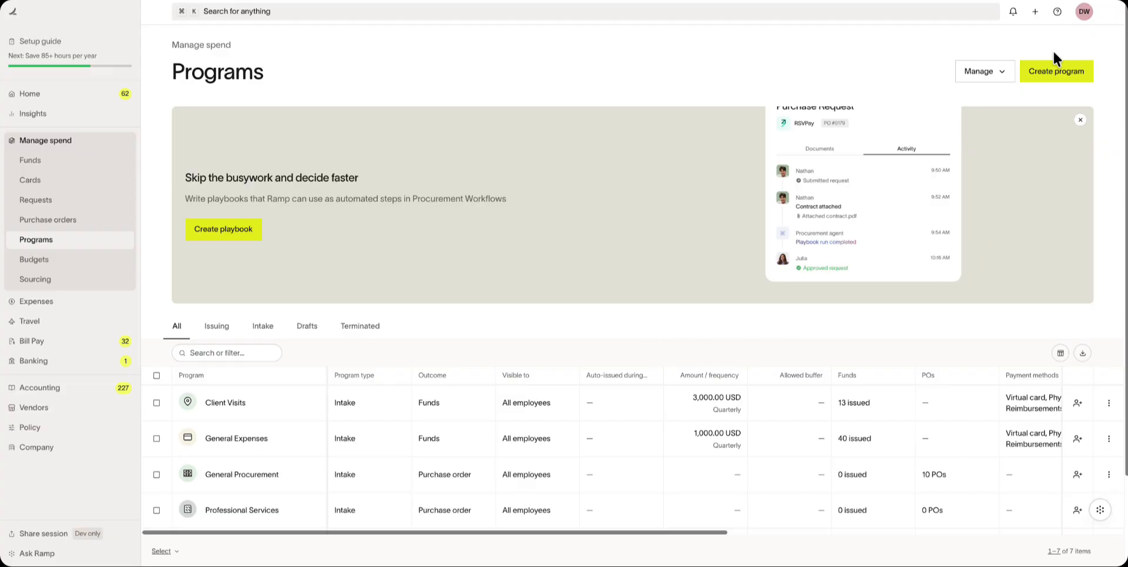
Start creating a new program from scratch with Purchase order as its outcome
{"action": "left_click", "coordinate": [1053, 71]}
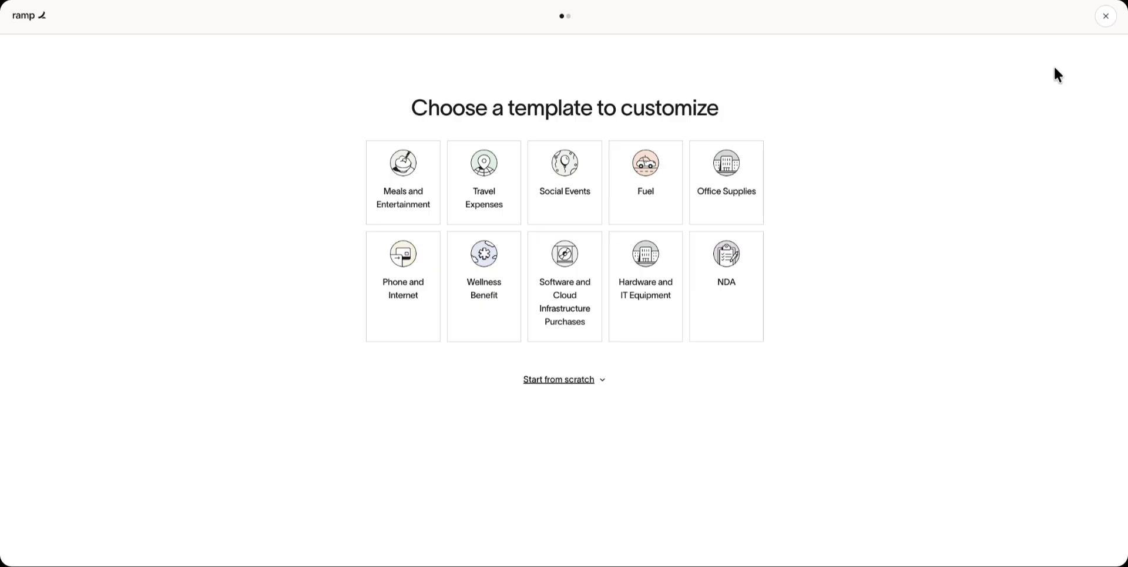
{"action": "left_click", "coordinate": [567, 388]}
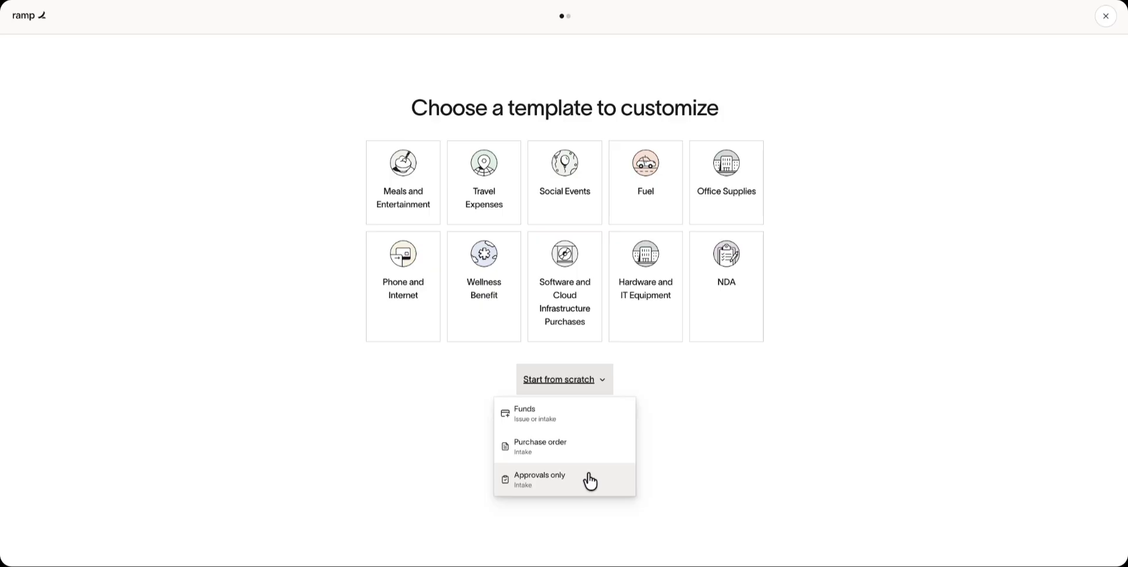
{"action": "left_click", "coordinate": [559, 461]}
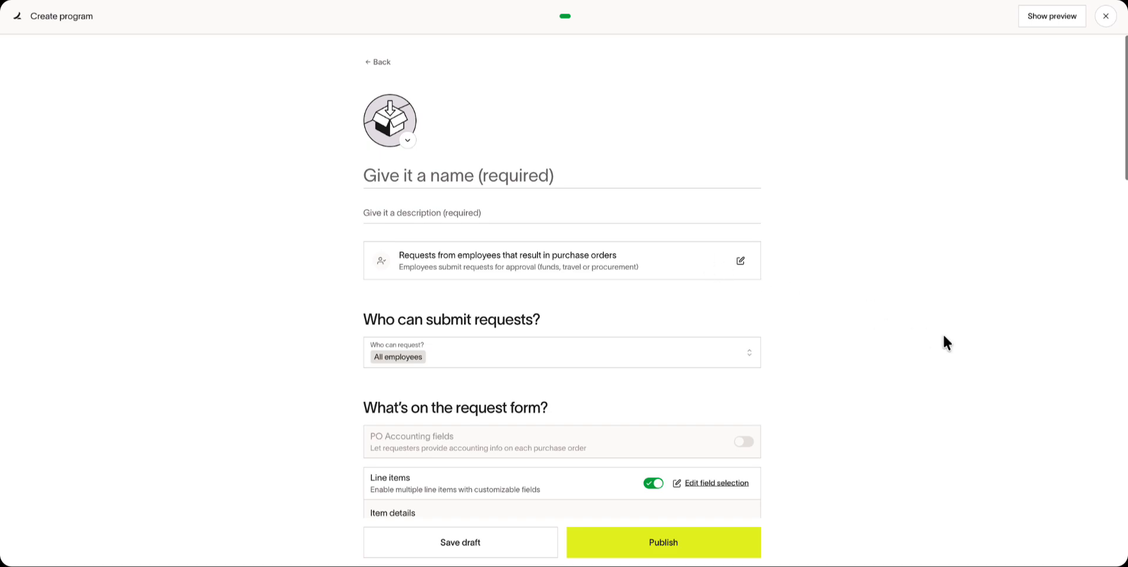
Name the new program "Software Purchase Request"
{"action": "left_click", "coordinate": [537, 181]}
{"action": "type", "text": "Softwar"}
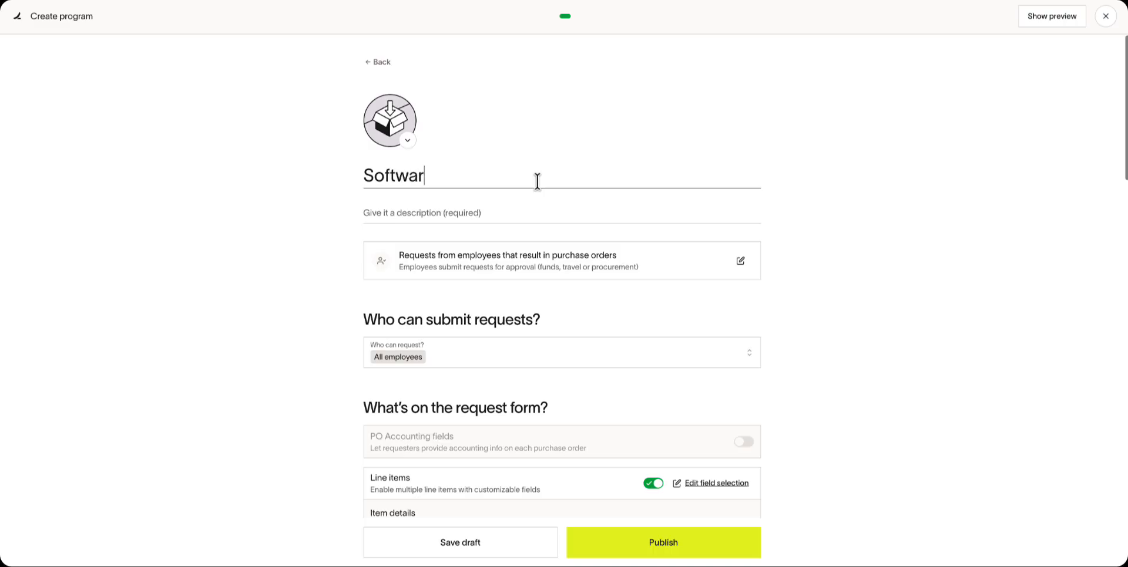
{"action": "type", "text": "e Purchsd"}
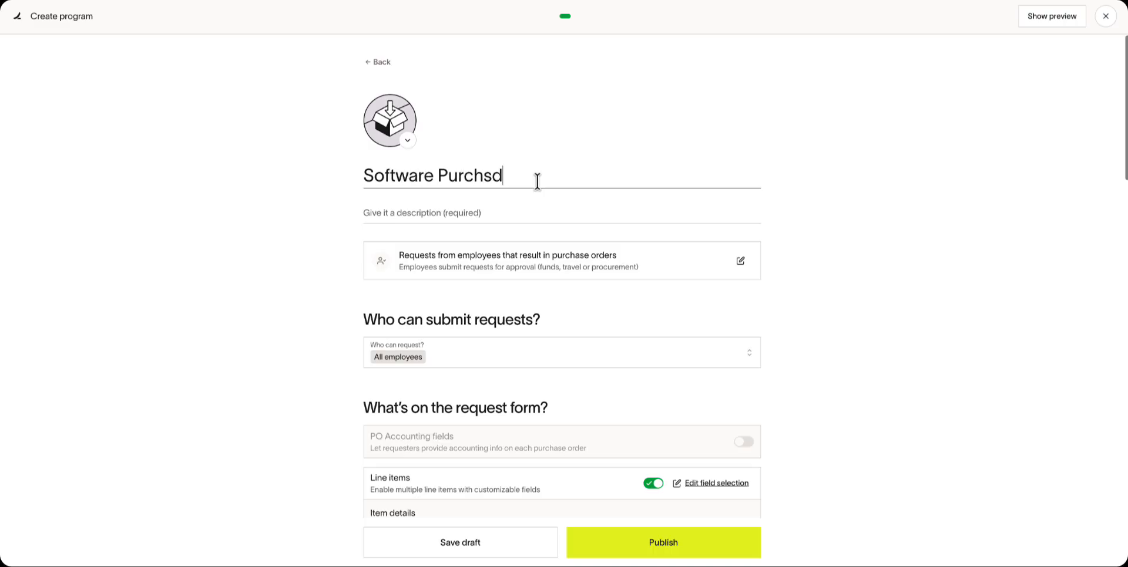
{"action": "key", "text": "BackSpace"}
{"action": "key", "text": "BackSpace"}
{"action": "type", "text": "ase Request"}
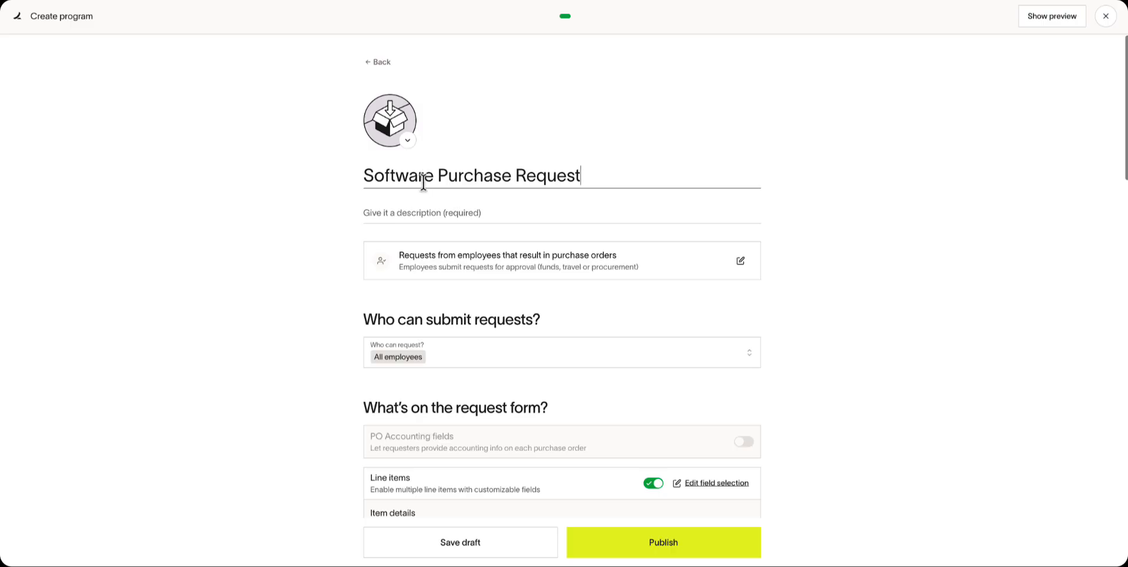
Enter the program description "To be used when purchasing a new software."
{"action": "left_click", "coordinate": [424, 215]}
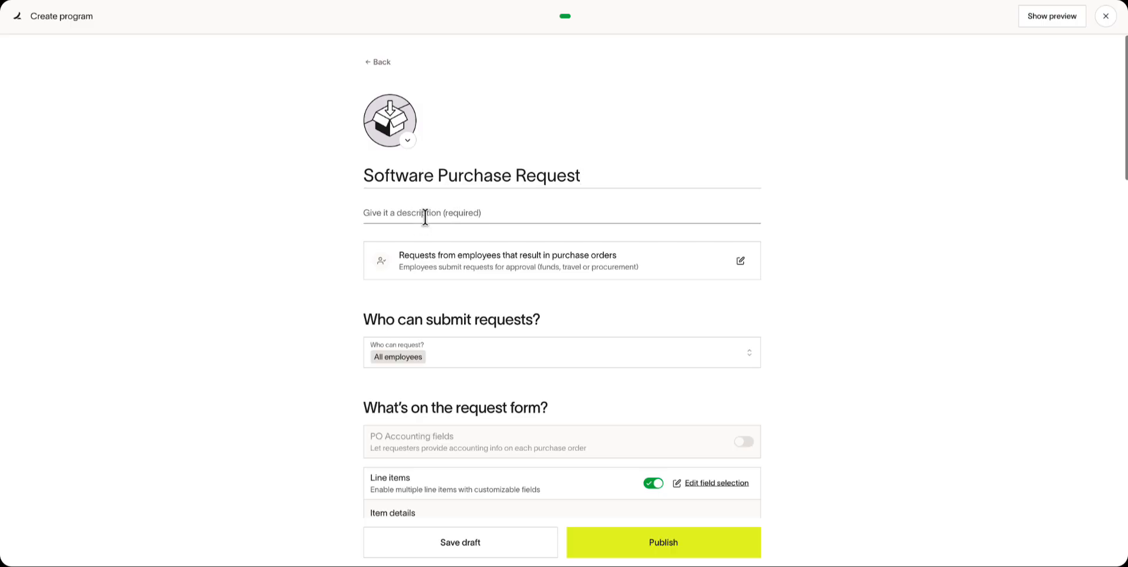
{"action": "type", "text": "To be used when"}
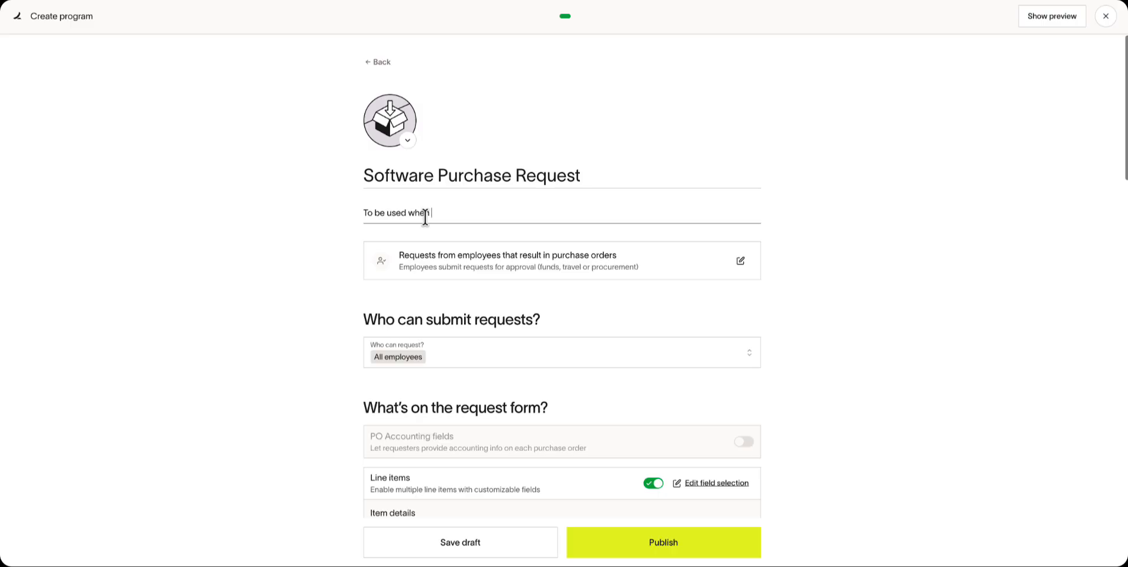
{"action": "type", "text": " purchasing a new software."}
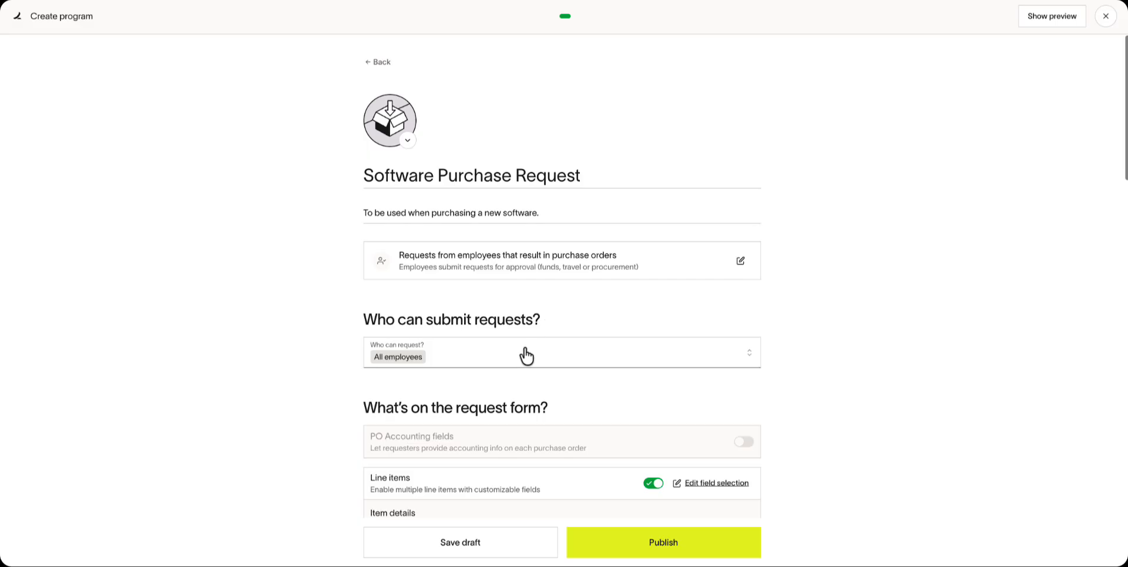
Add Accounting Category to the line items' accounting fields and make it required for intake
{"action": "scroll", "coordinate": [525, 355], "scroll_direction": "down", "scroll_amount": 2}
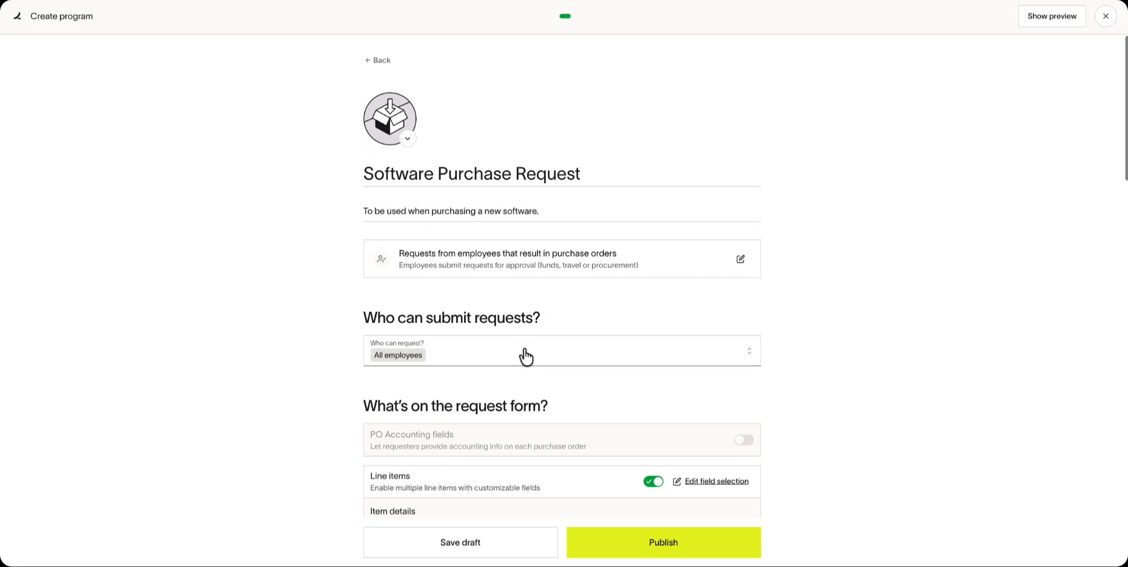
{"action": "scroll", "coordinate": [525, 355], "scroll_direction": "down", "scroll_amount": 4}
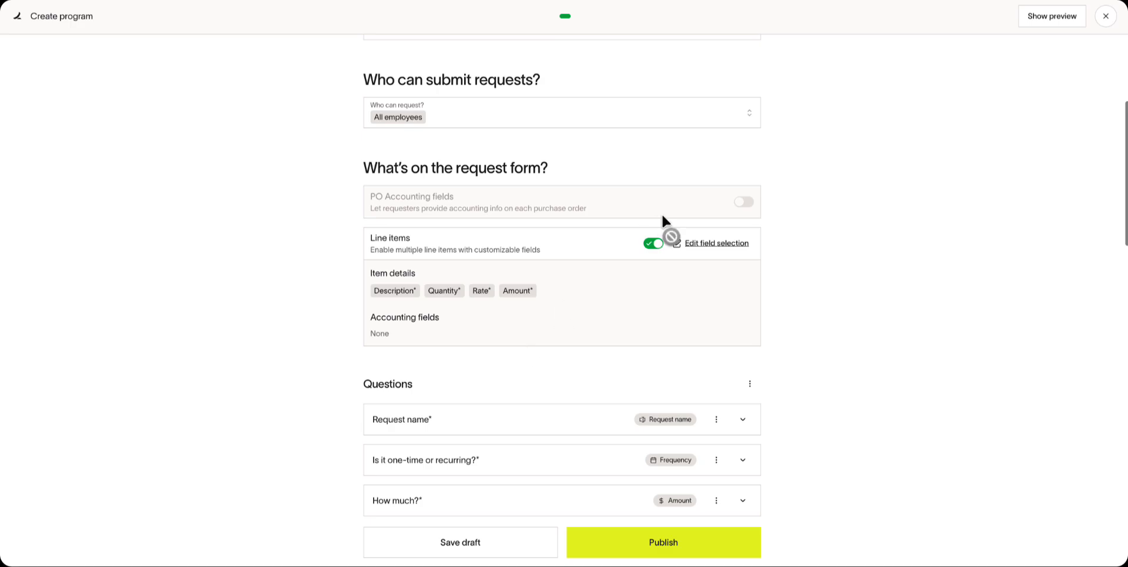
{"action": "left_click", "coordinate": [728, 244]}
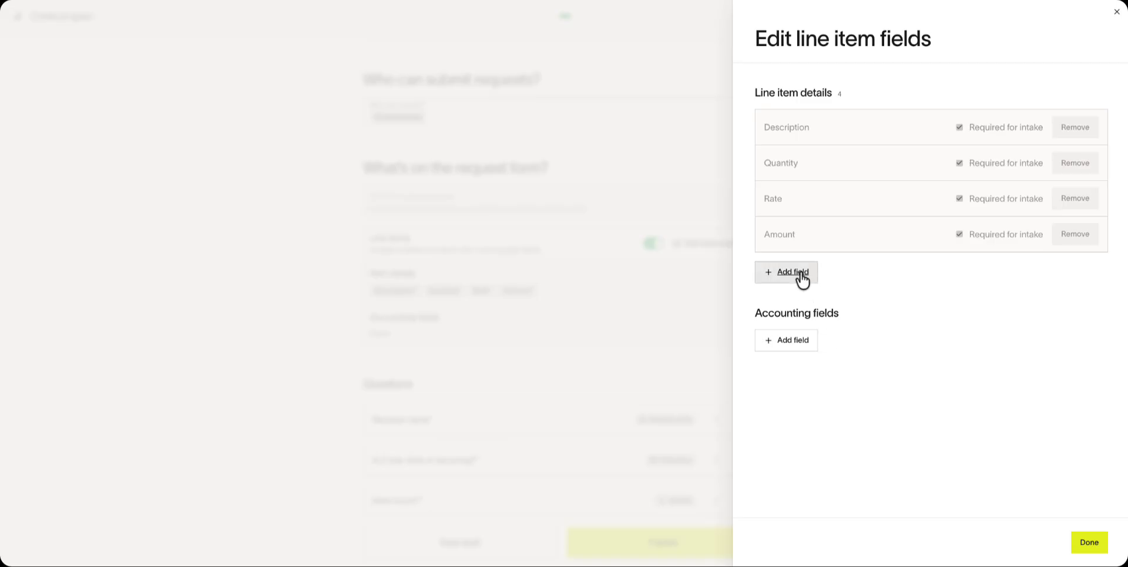
{"action": "left_click", "coordinate": [797, 353]}
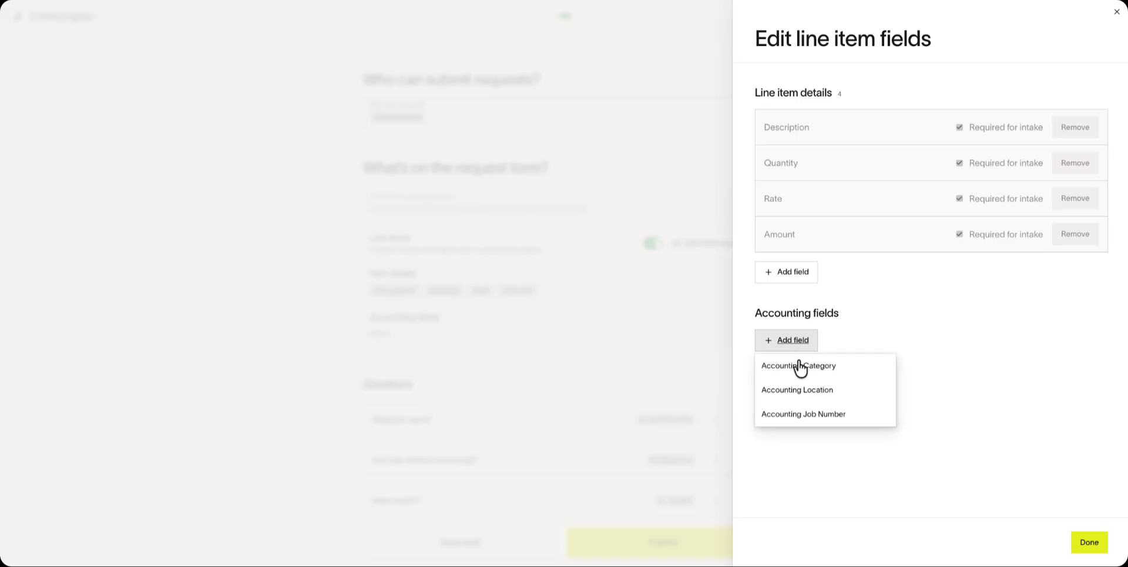
{"action": "left_click", "coordinate": [796, 367]}
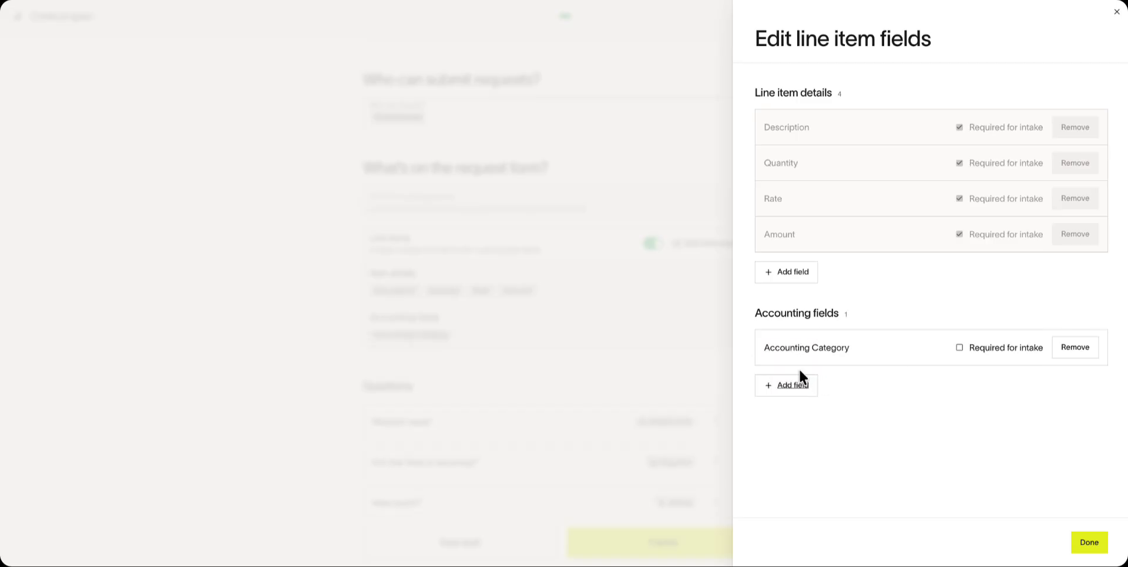
{"action": "left_click", "coordinate": [998, 352]}
{"action": "left_click", "coordinate": [1090, 542]}
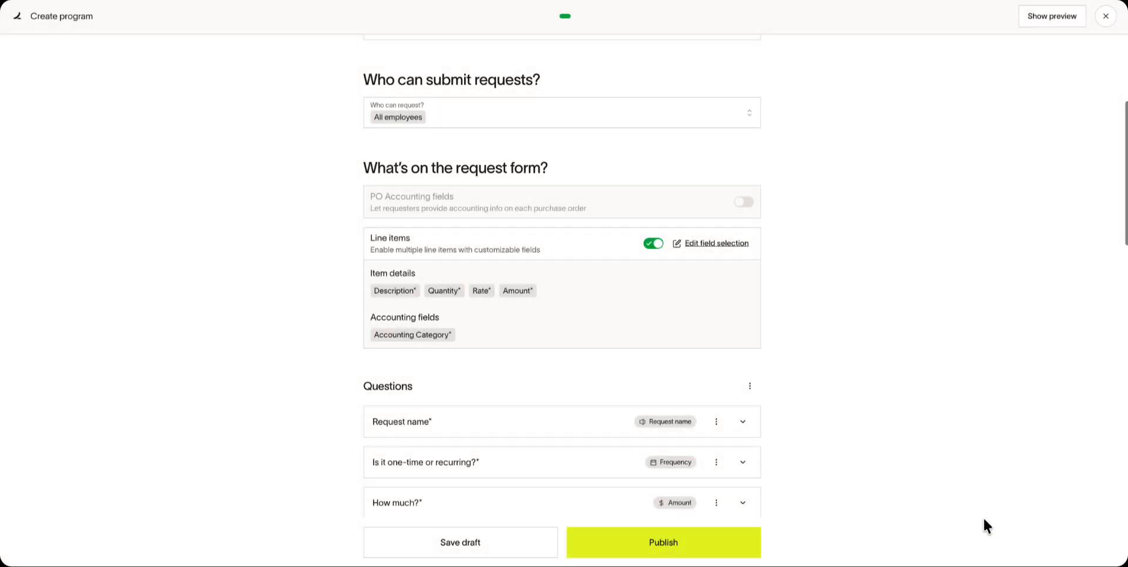
Review the request form's questions and the question types that can be added to it
{"action": "scroll", "coordinate": [820, 496], "scroll_direction": "down", "scroll_amount": 4}
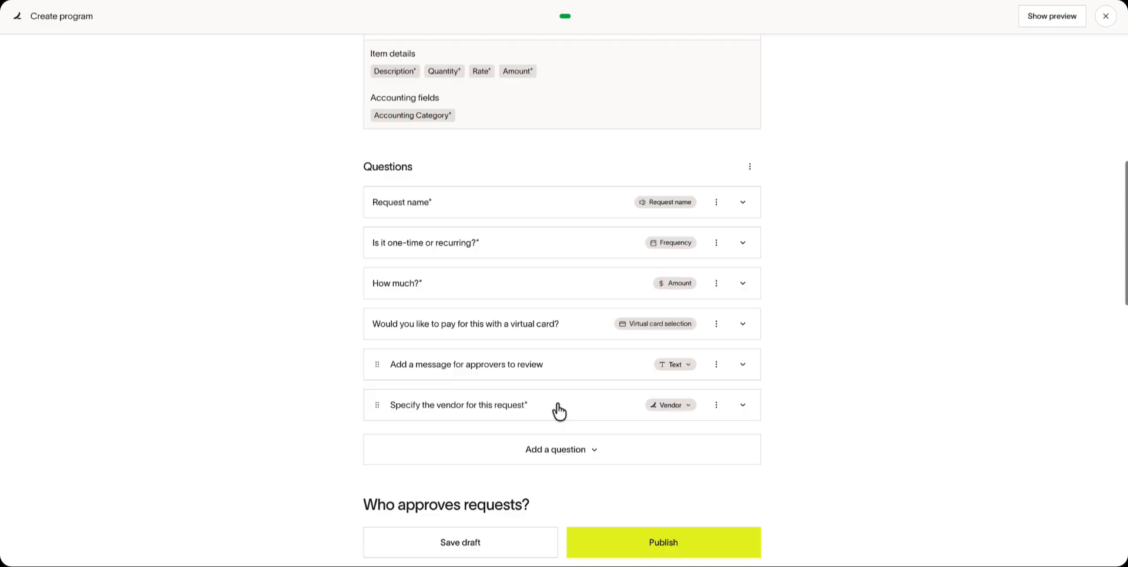
{"action": "left_click", "coordinate": [587, 457]}
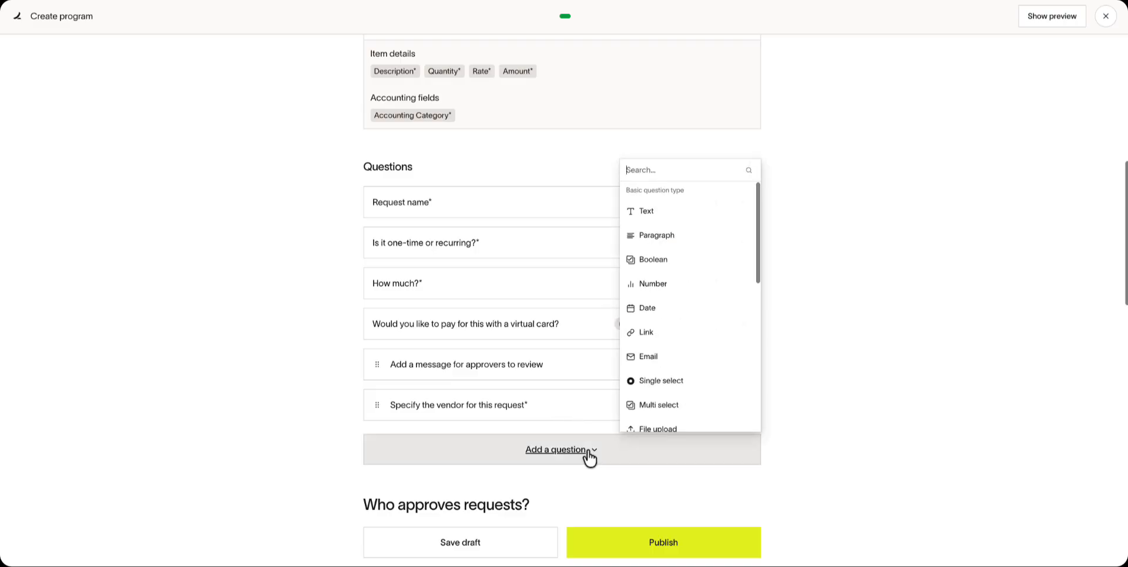
{"action": "scroll", "coordinate": [704, 405], "scroll_direction": "down", "scroll_amount": 5}
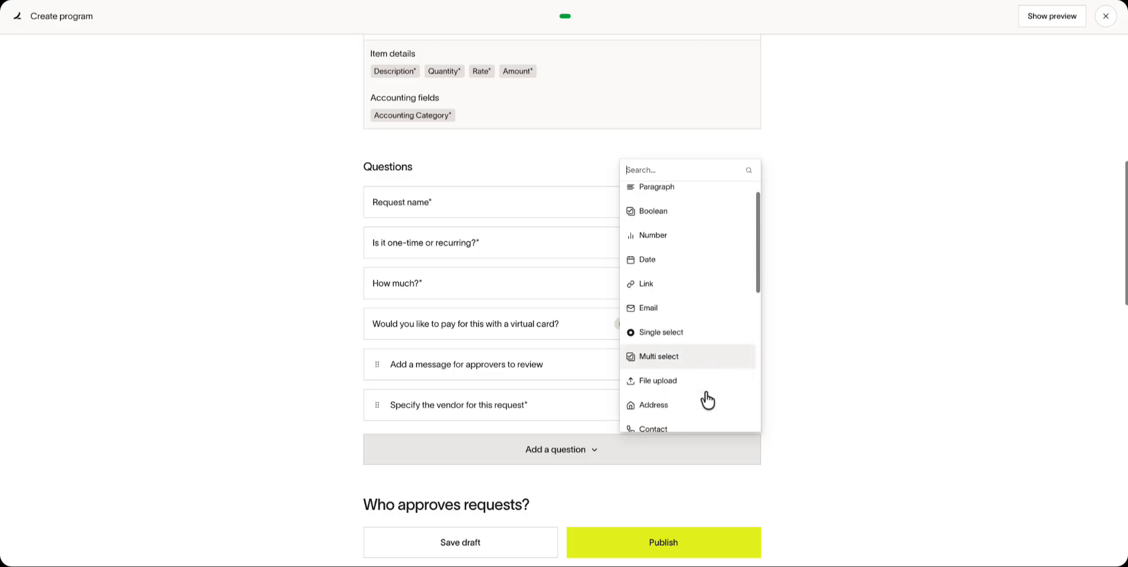
{"action": "scroll", "coordinate": [705, 399], "scroll_direction": "down", "scroll_amount": 2}
{"action": "left_click", "coordinate": [836, 403]}
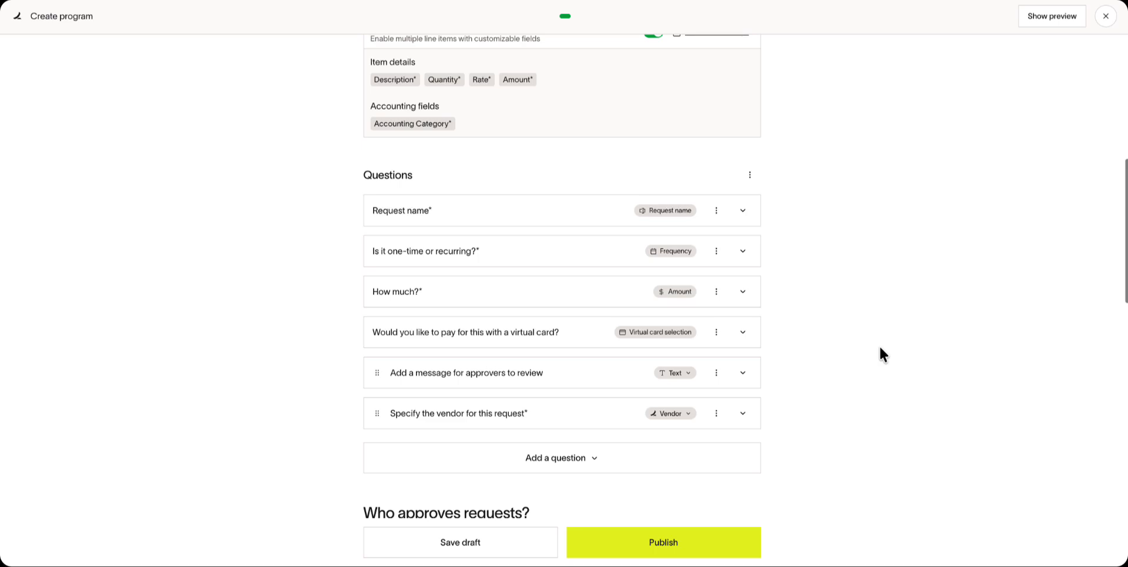
Open the program's approval policy for editing and examine its workflow from trigger to outcome
{"action": "scroll", "coordinate": [880, 348], "scroll_direction": "down", "scroll_amount": 5}
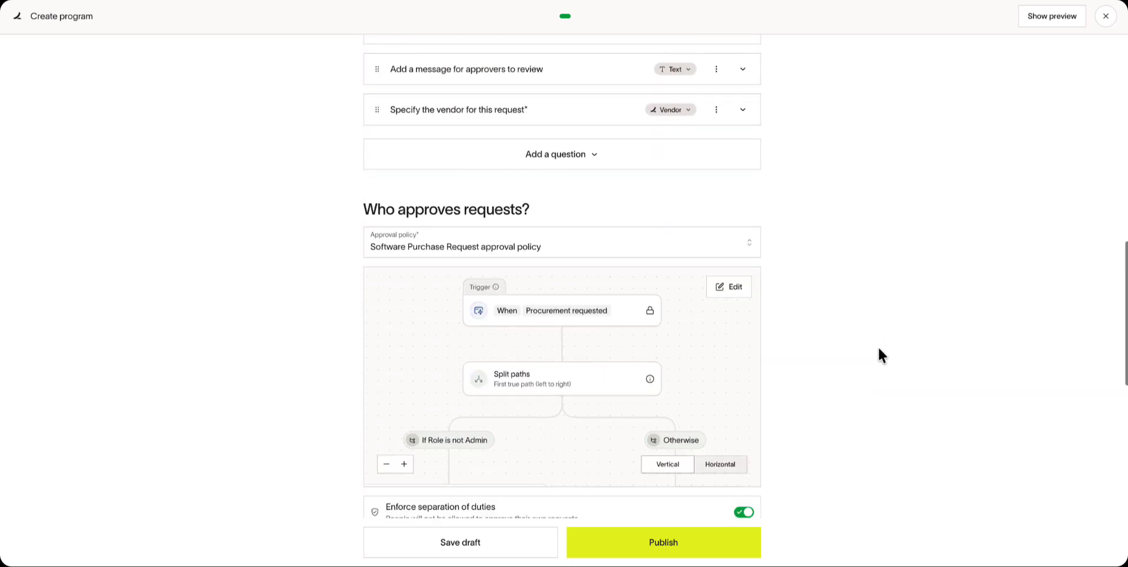
{"action": "left_click", "coordinate": [734, 293]}
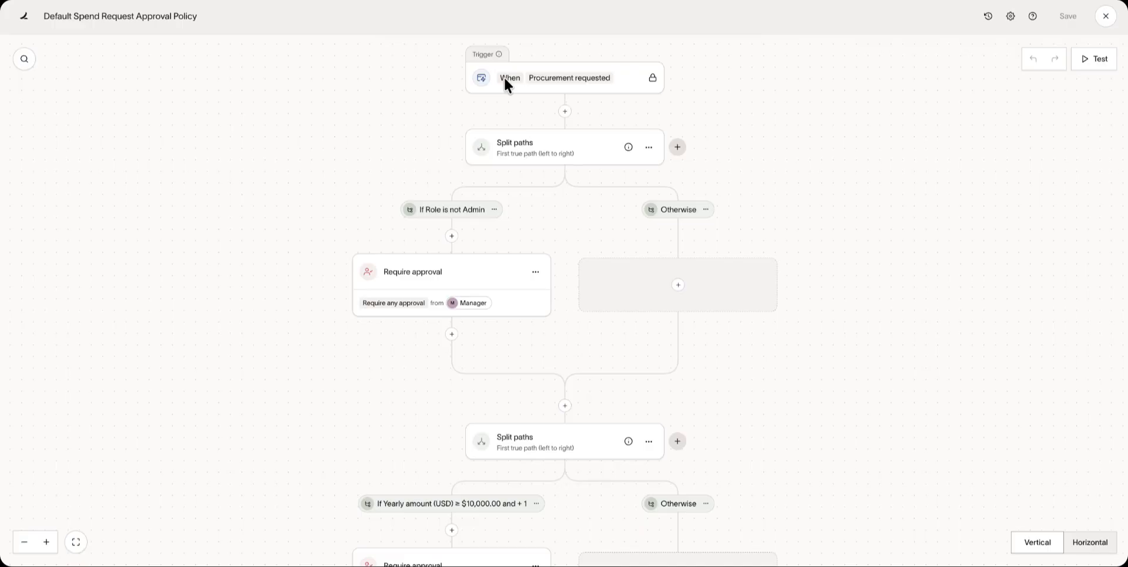
{"action": "scroll", "coordinate": [523, 138], "scroll_direction": "up", "scroll_amount": 1}
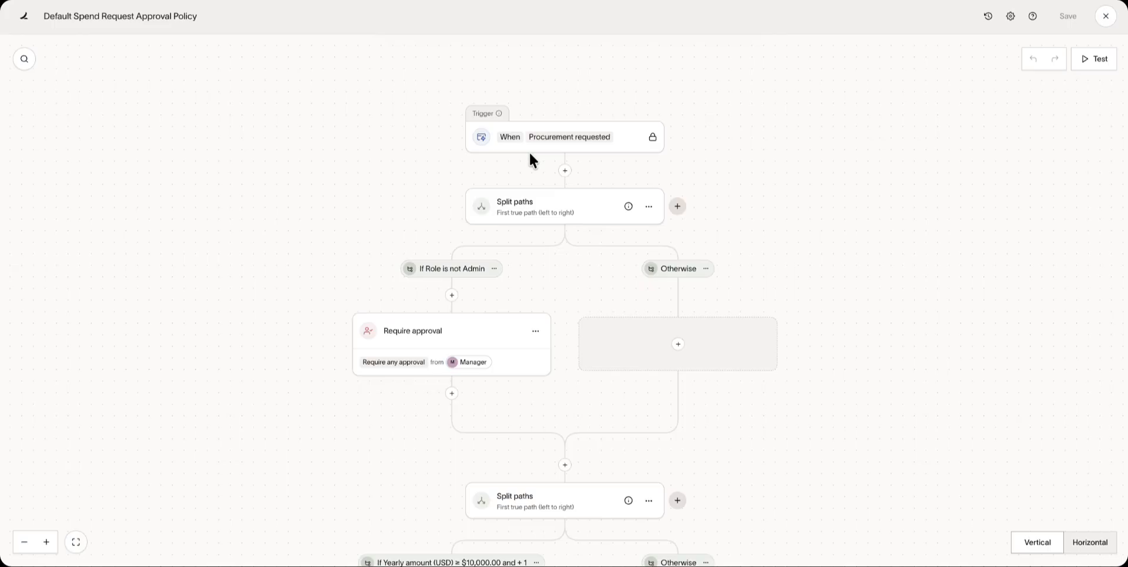
{"action": "scroll", "coordinate": [552, 359], "scroll_direction": "down", "scroll_amount": 8}
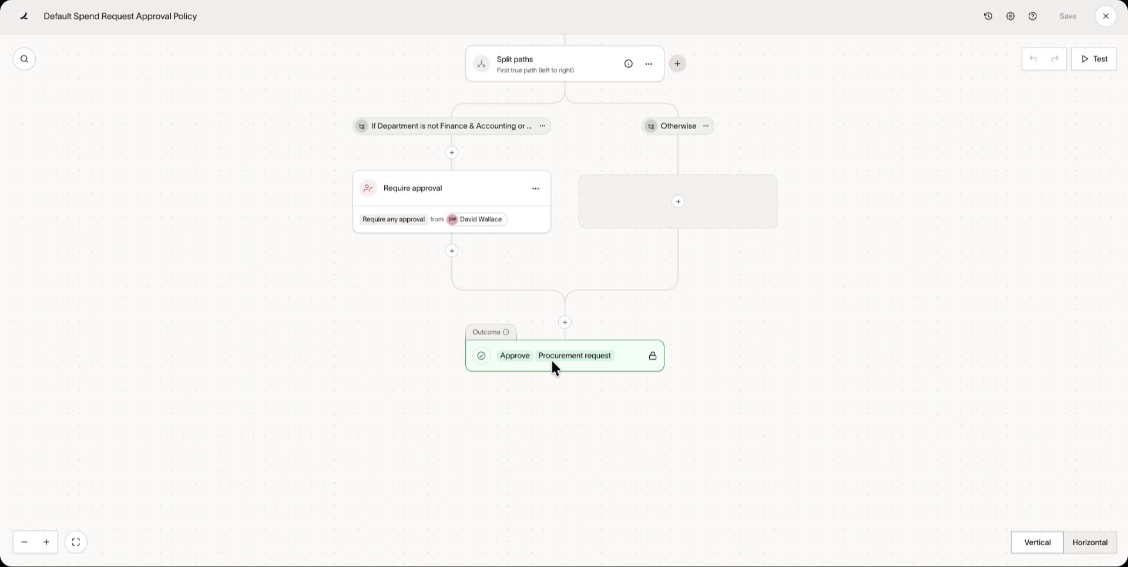
{"action": "scroll", "coordinate": [555, 367], "scroll_direction": "up", "scroll_amount": 10}
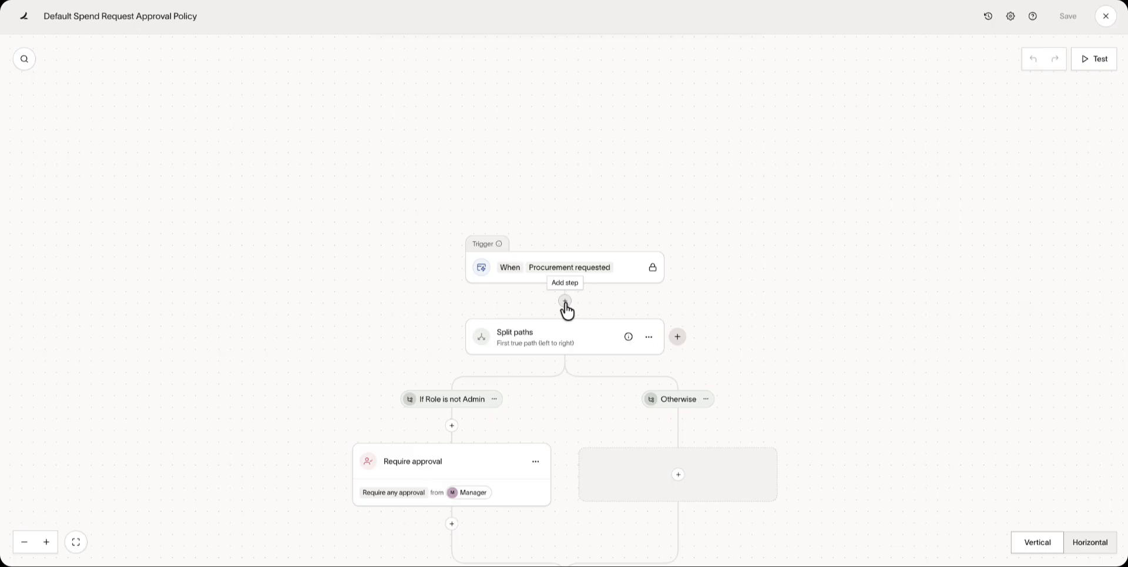
Add a Vendor Due Diligence agent review between the Procurement requested trigger and the first split
{"action": "left_click", "coordinate": [565, 302]}
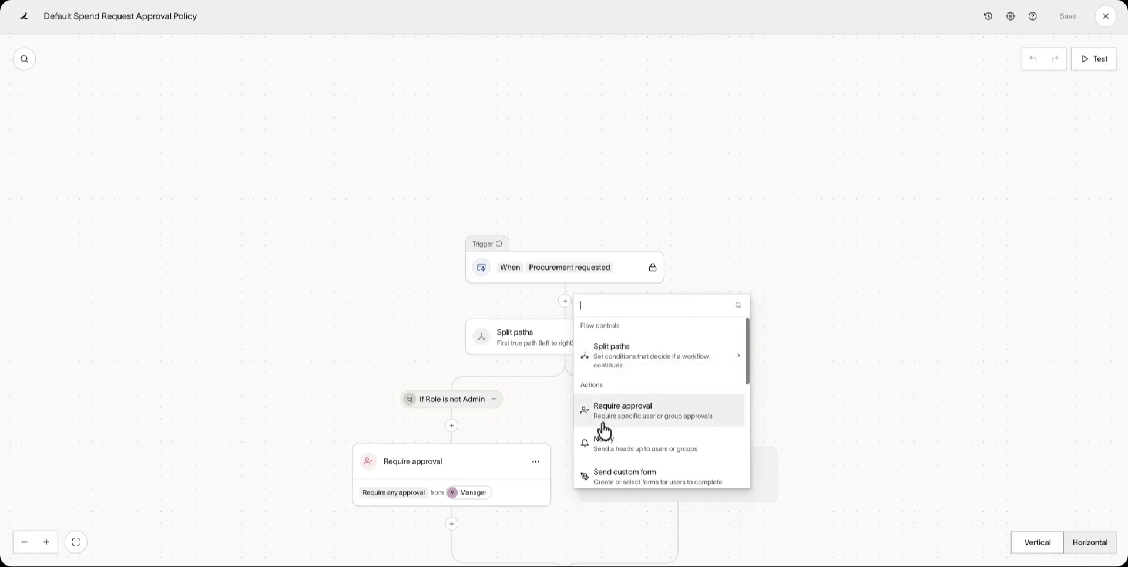
{"action": "scroll", "coordinate": [604, 432], "scroll_direction": "down", "scroll_amount": 2}
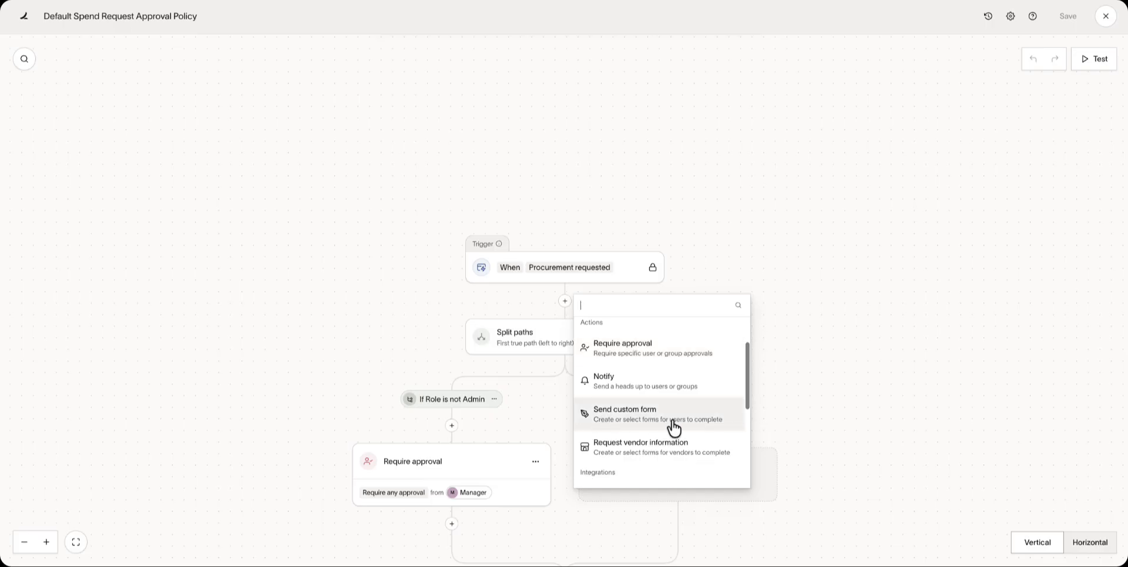
{"action": "scroll", "coordinate": [673, 429], "scroll_direction": "down", "scroll_amount": 5}
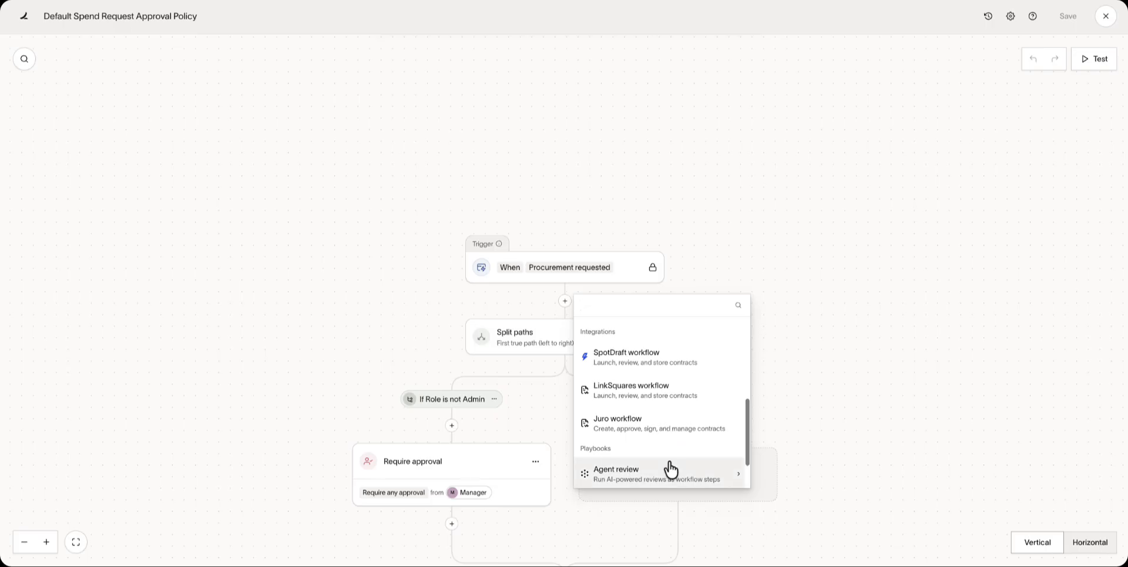
{"action": "scroll", "coordinate": [669, 470], "scroll_direction": "up", "scroll_amount": 6}
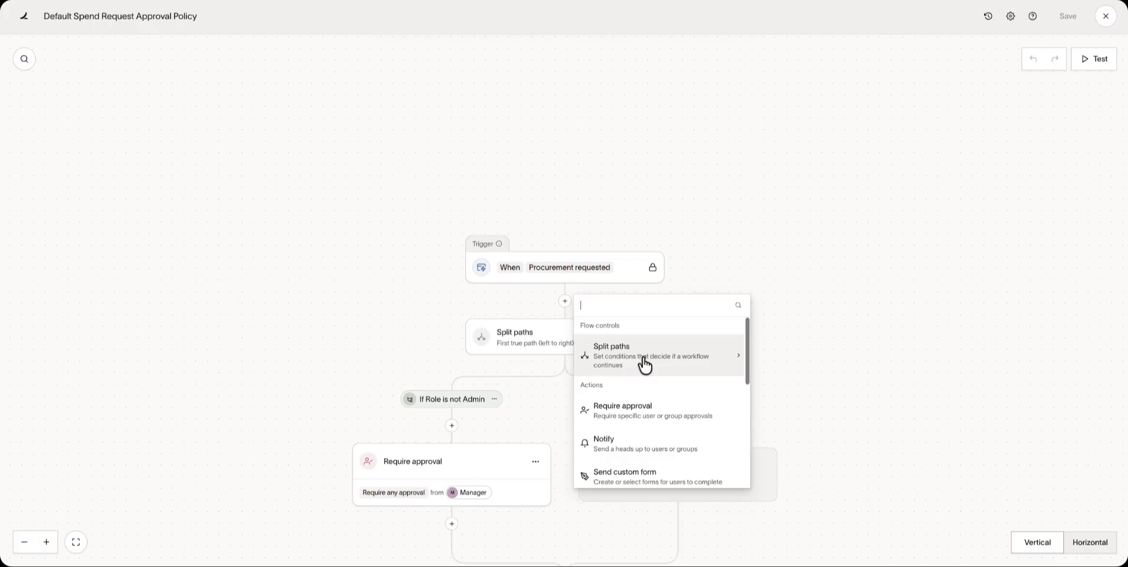
{"action": "left_click", "coordinate": [643, 356]}
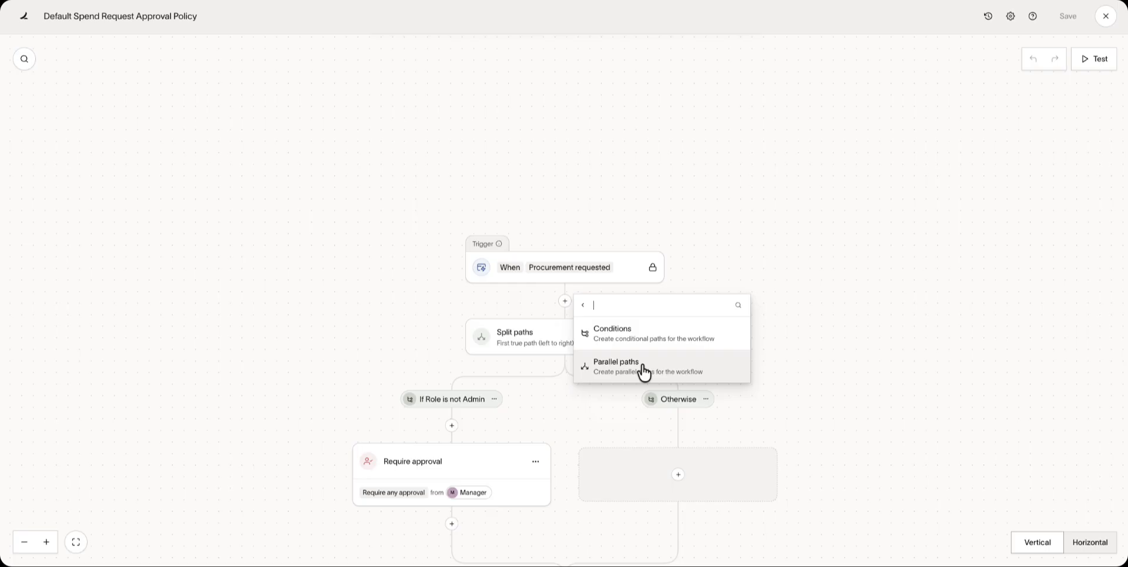
{"action": "left_click", "coordinate": [582, 305]}
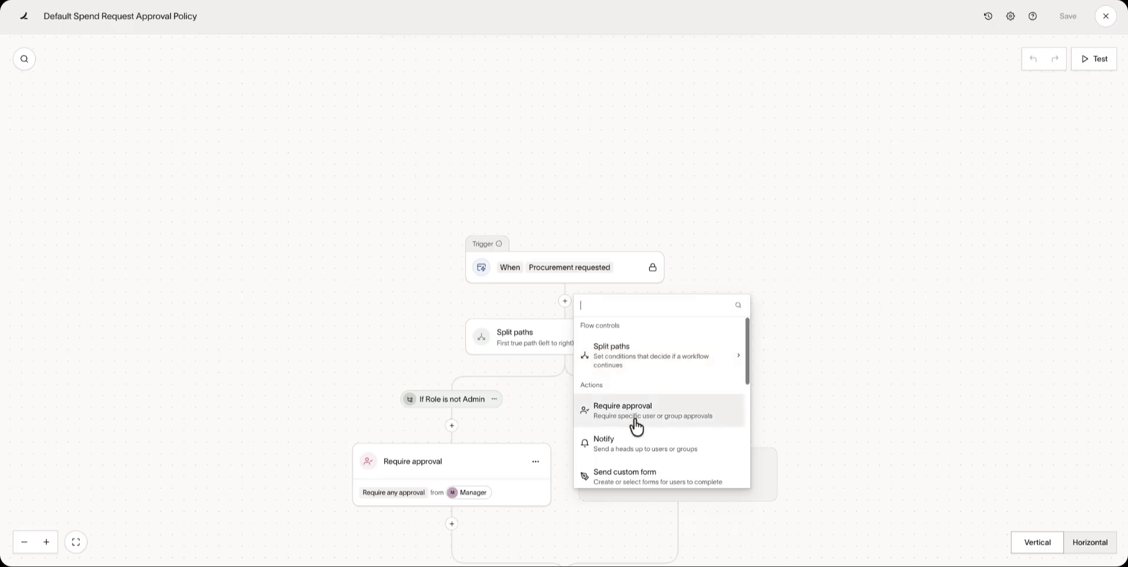
{"action": "scroll", "coordinate": [637, 427], "scroll_direction": "down", "scroll_amount": 5}
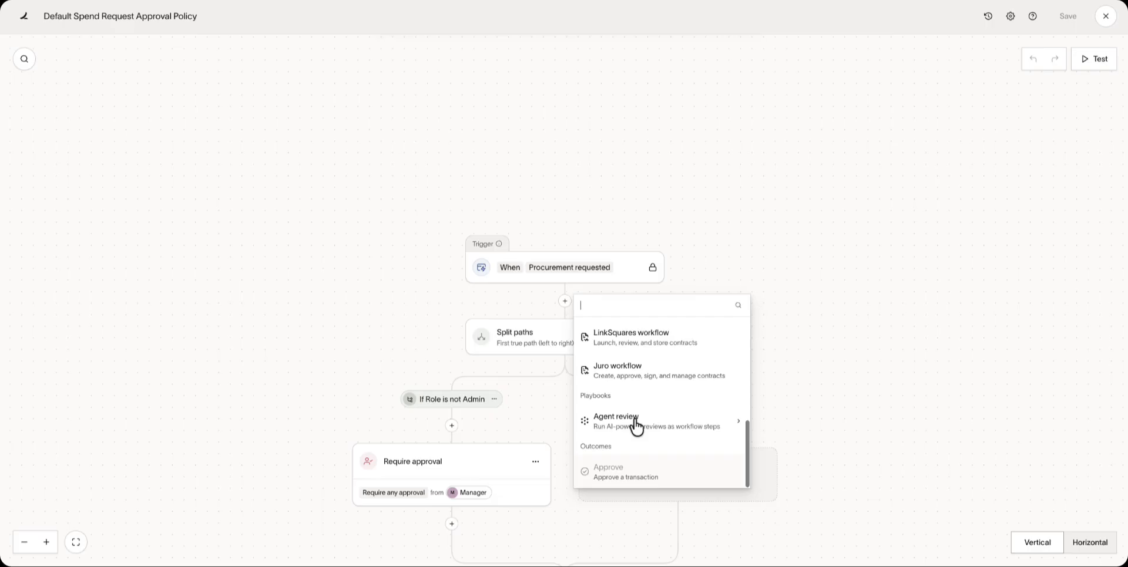
{"action": "left_click", "coordinate": [634, 430]}
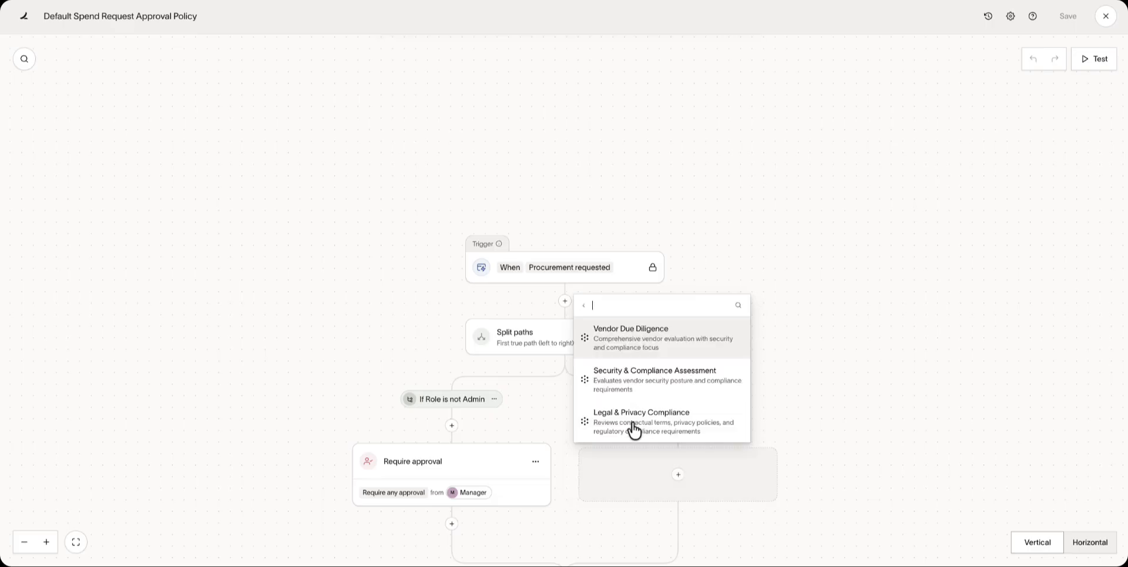
{"action": "left_click", "coordinate": [638, 359]}
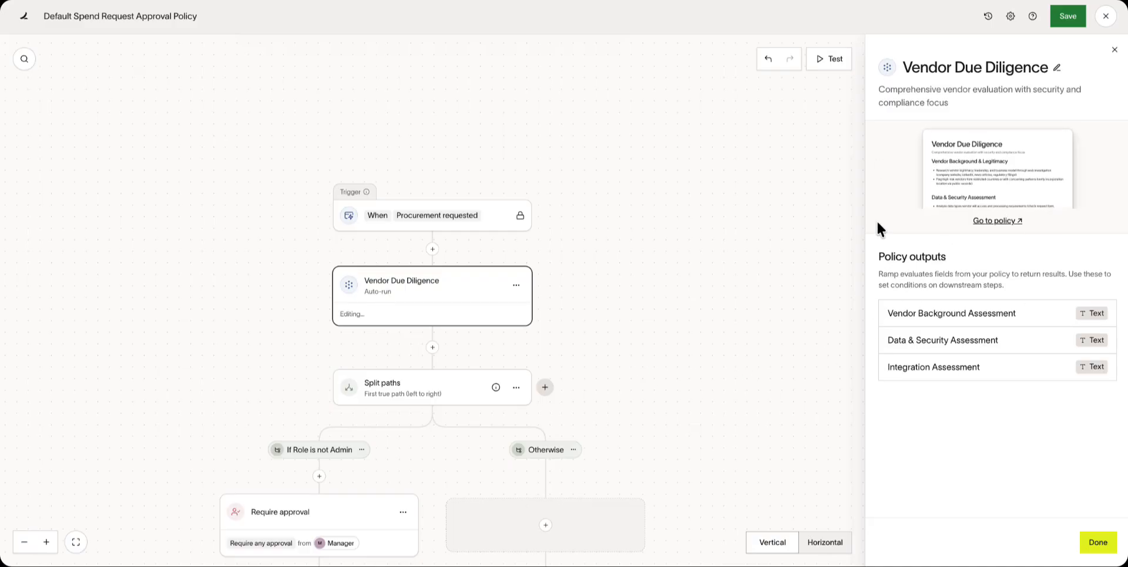
Inspect the first split's path settings and the purchase orders available for testing the workflow
{"action": "left_click", "coordinate": [451, 399]}
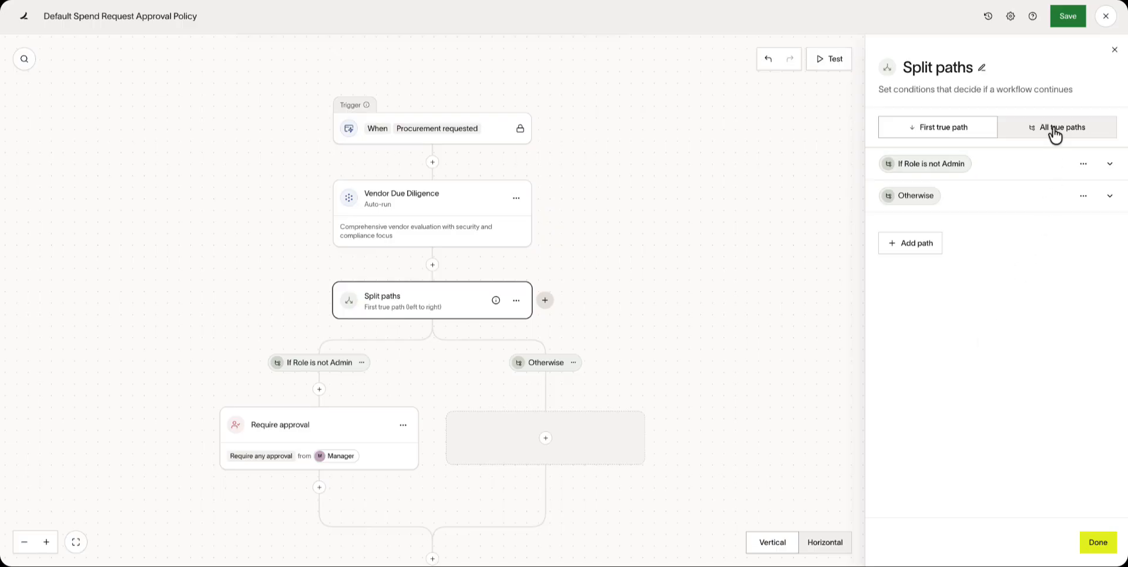
{"action": "left_click", "coordinate": [845, 63]}
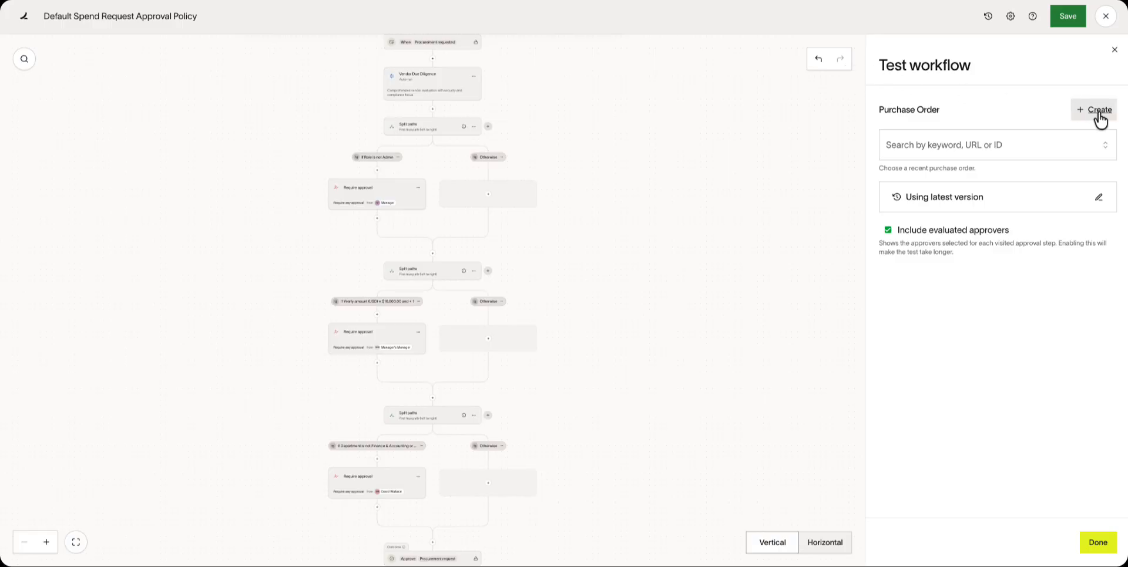
{"action": "left_click", "coordinate": [1035, 152]}
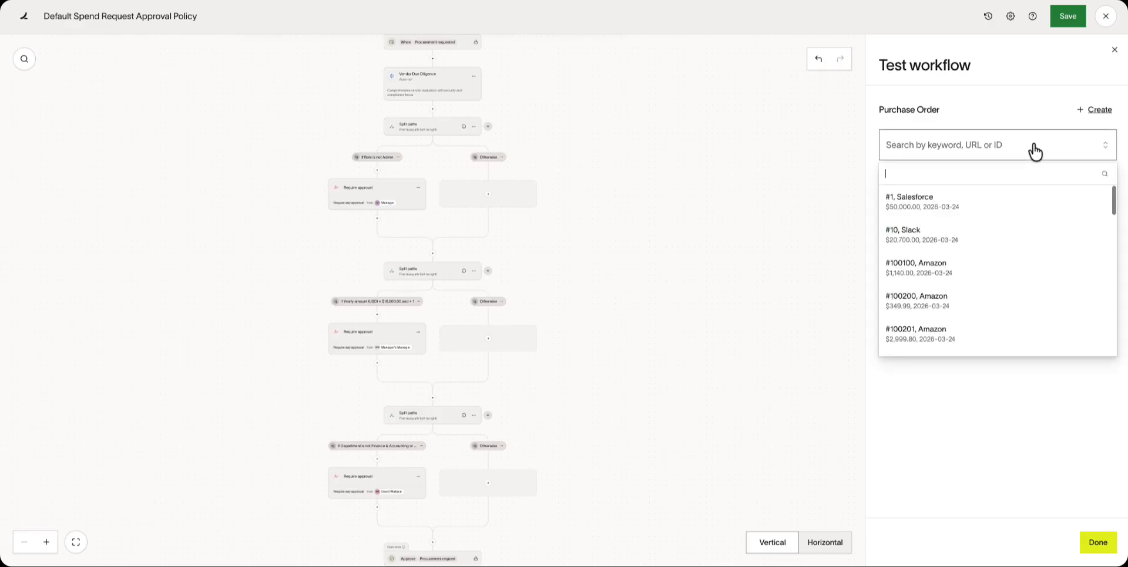
{"action": "left_click", "coordinate": [1013, 101]}
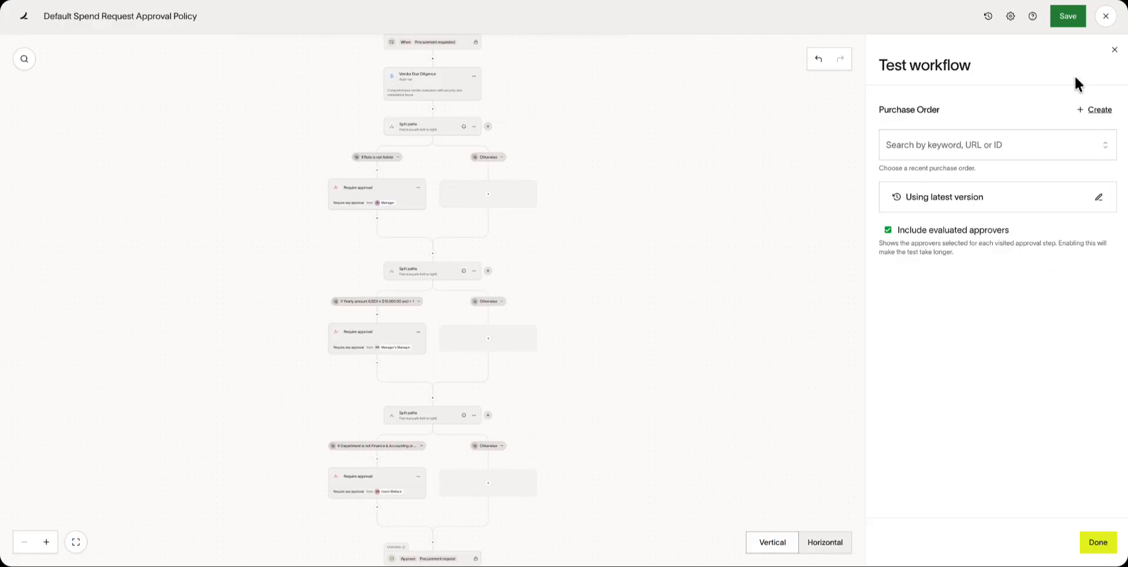
Save the approval policy, check its version history and workflow settings, and return to the program form
{"action": "left_click", "coordinate": [1065, 18]}
{"action": "left_click", "coordinate": [988, 19]}
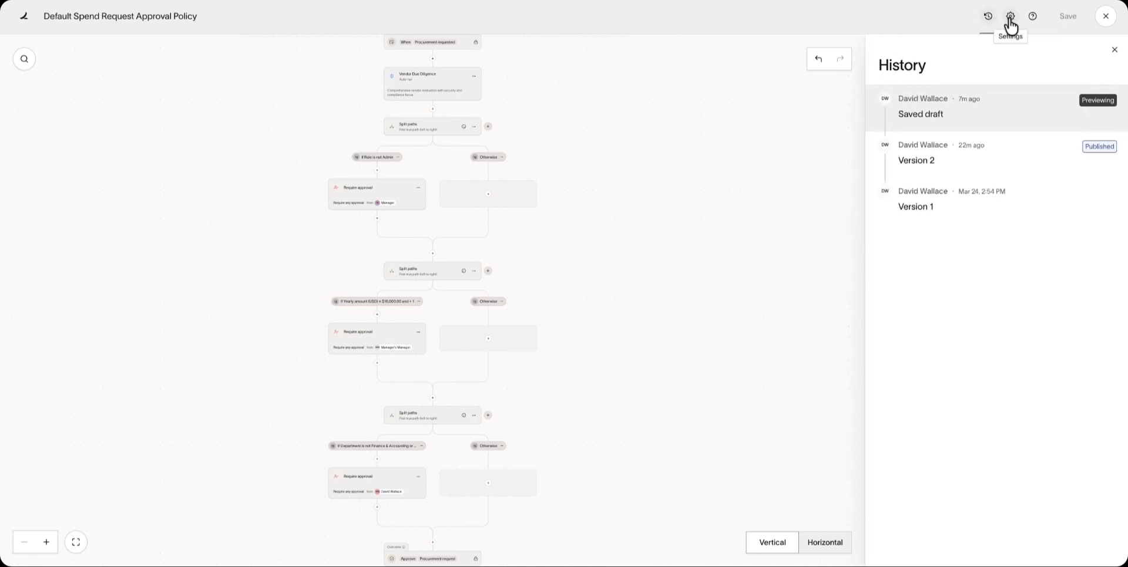
{"action": "left_click", "coordinate": [1010, 18]}
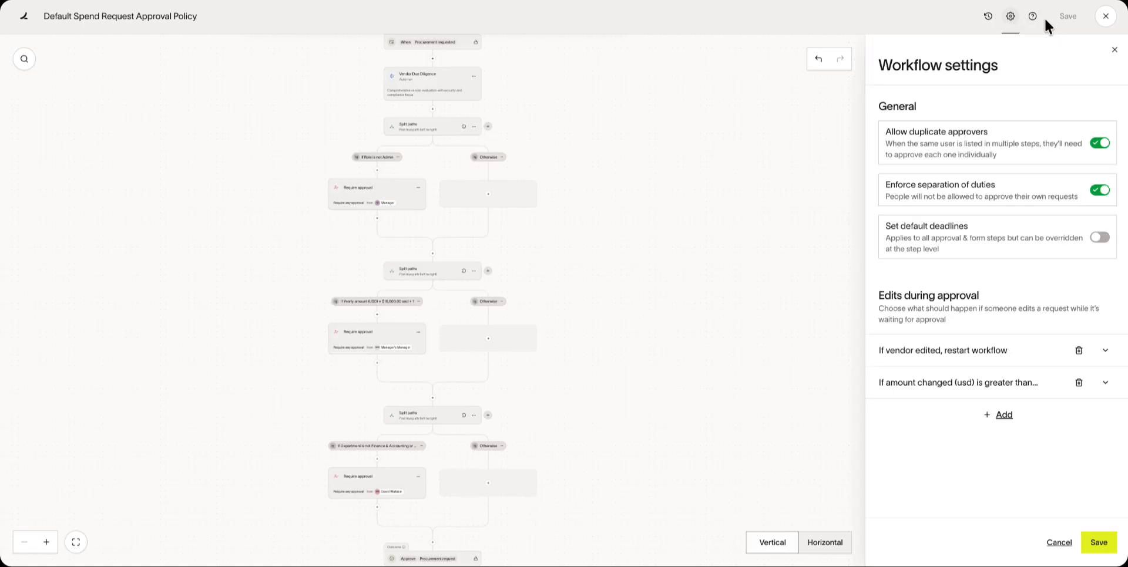
{"action": "left_click", "coordinate": [1102, 18]}
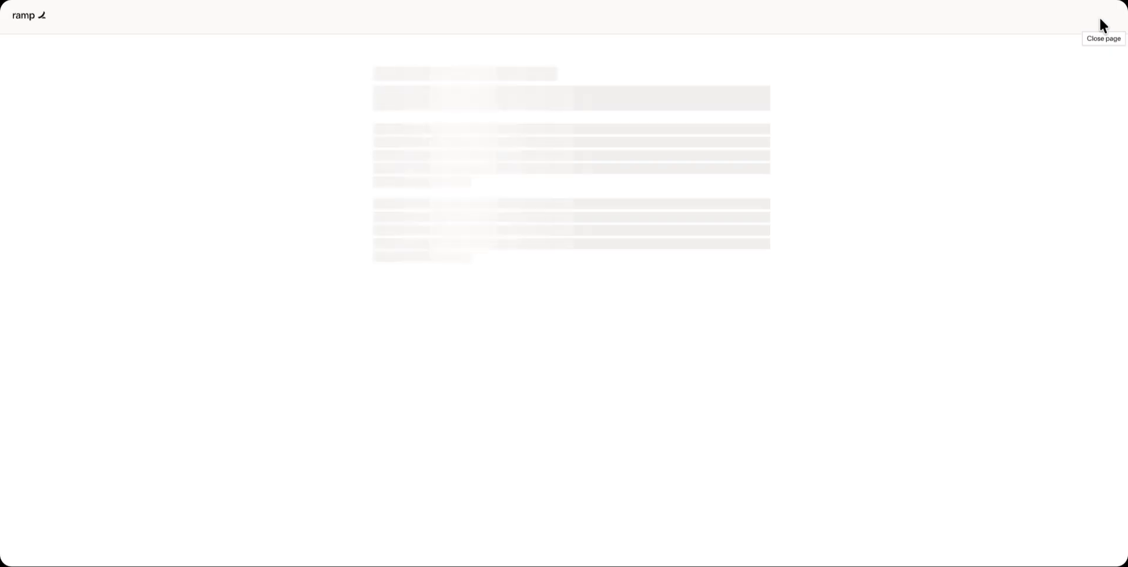
Review the program's remaining settings: change order form, renewal tracking, invoice matching and purchase order virtual cards
{"action": "scroll", "coordinate": [832, 234], "scroll_direction": "down", "scroll_amount": 5}
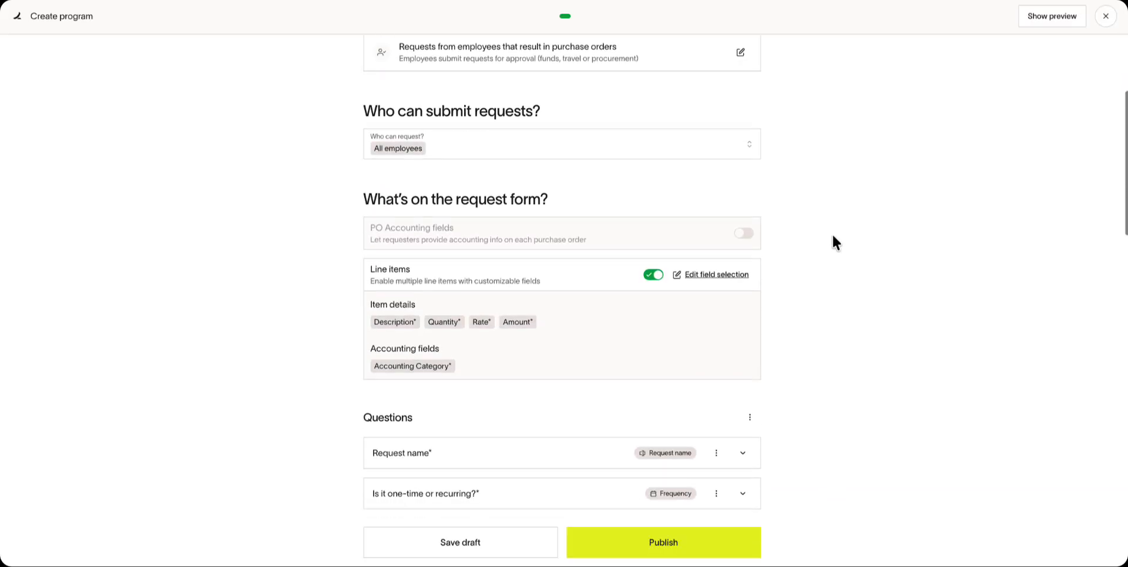
{"action": "scroll", "coordinate": [831, 234], "scroll_direction": "down", "scroll_amount": 10}
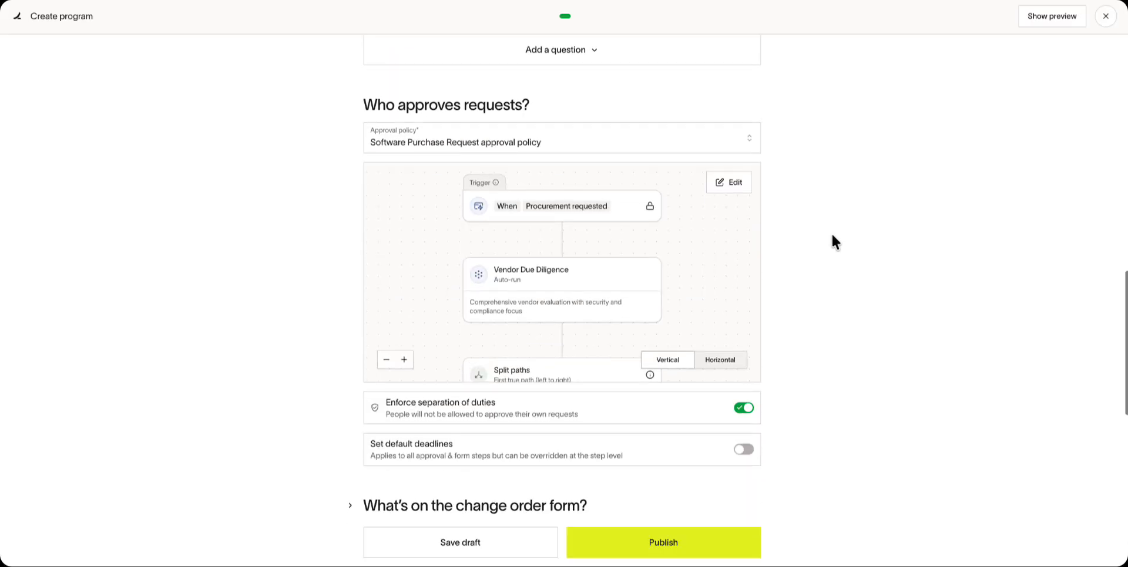
{"action": "scroll", "coordinate": [831, 235], "scroll_direction": "down", "scroll_amount": 5}
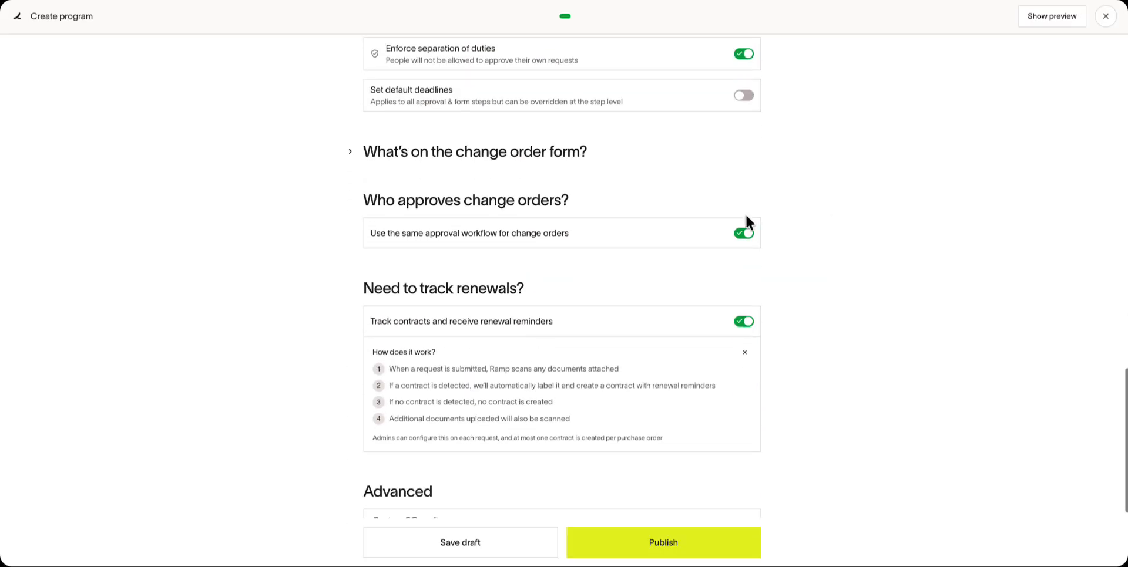
{"action": "left_click", "coordinate": [403, 166]}
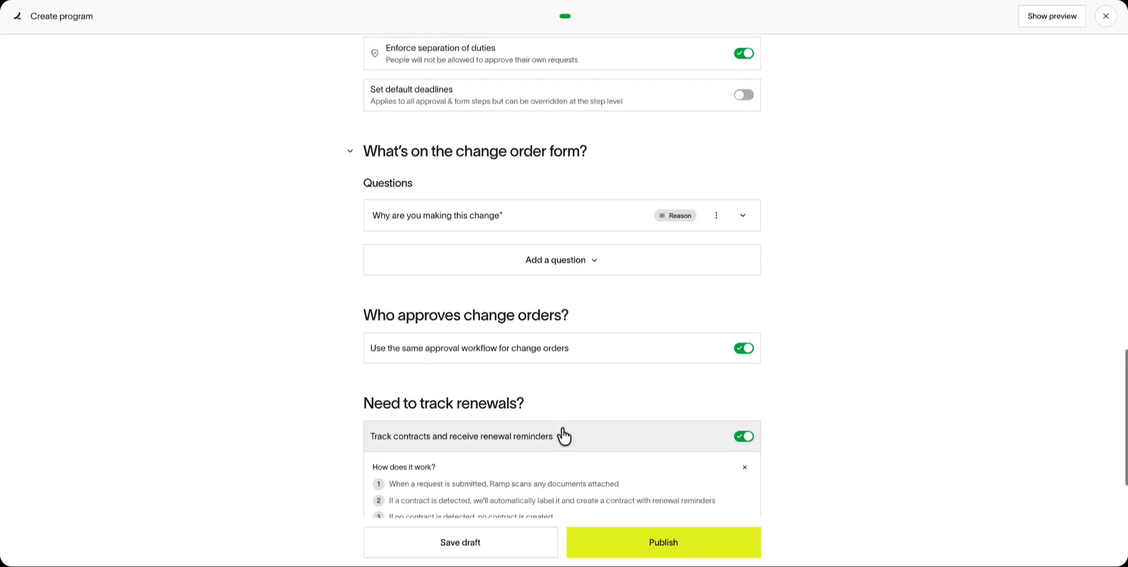
{"action": "scroll", "coordinate": [564, 437], "scroll_direction": "down", "scroll_amount": 5}
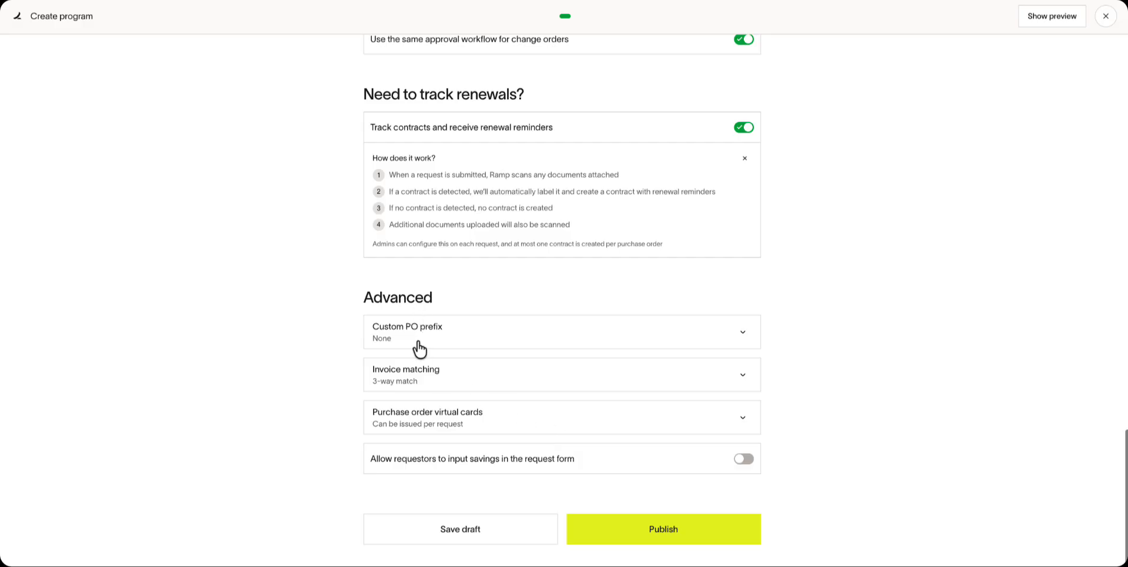
{"action": "left_click", "coordinate": [418, 383]}
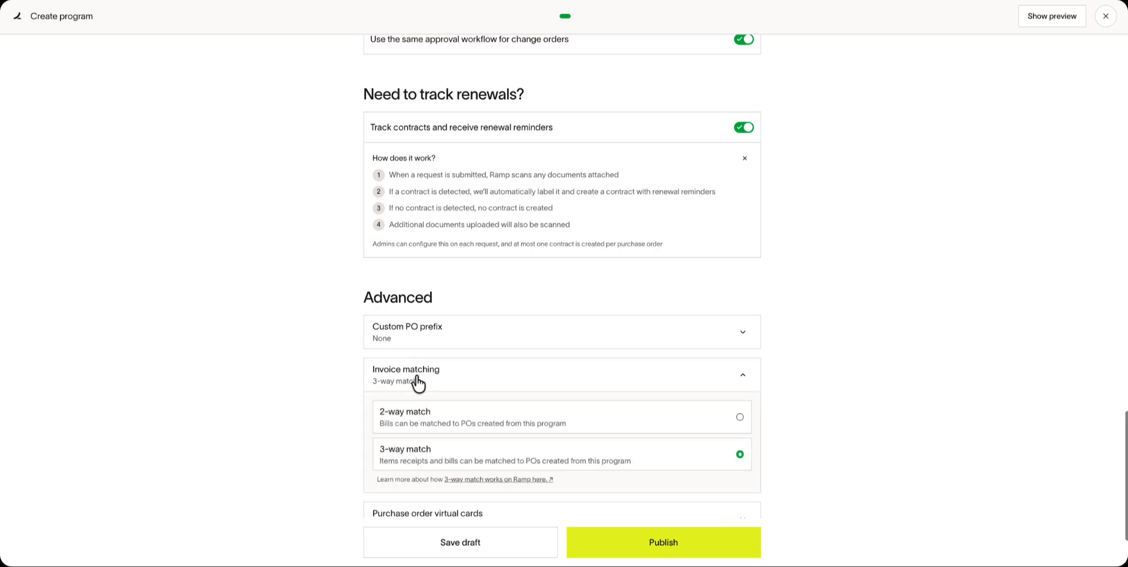
{"action": "scroll", "coordinate": [418, 383], "scroll_direction": "down", "scroll_amount": 3}
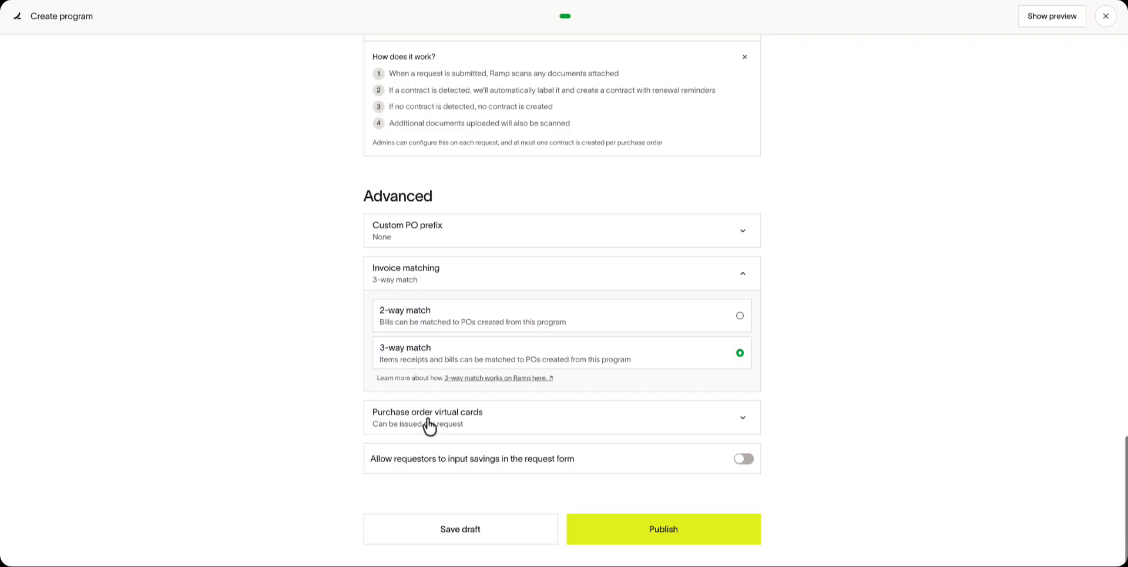
{"action": "left_click", "coordinate": [429, 427]}
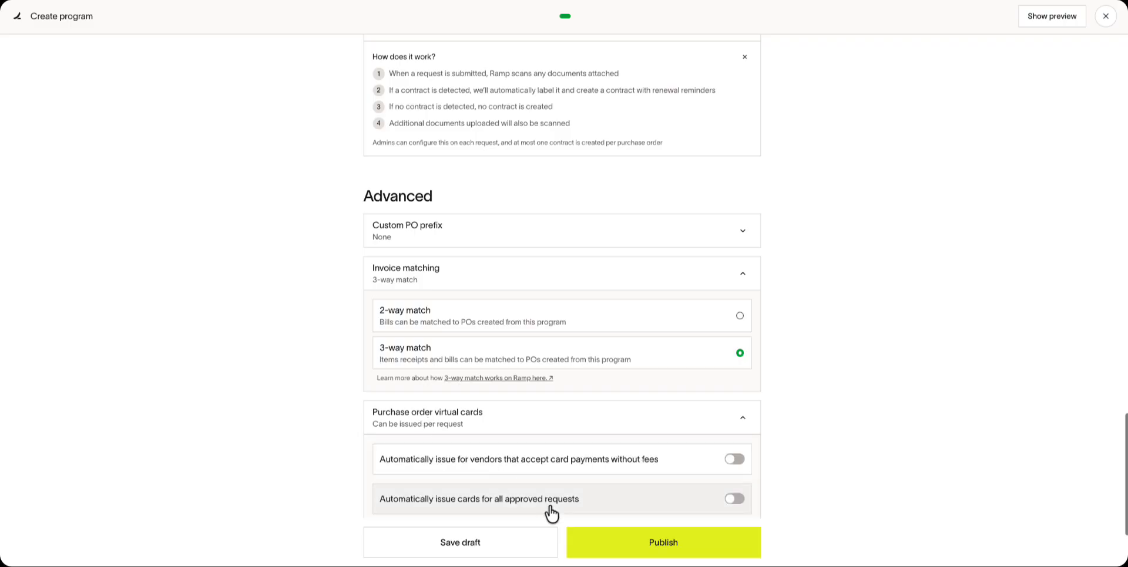
Examine the preview of the request form through to the vendor question and purchase order summary
{"action": "left_click", "coordinate": [1054, 22]}
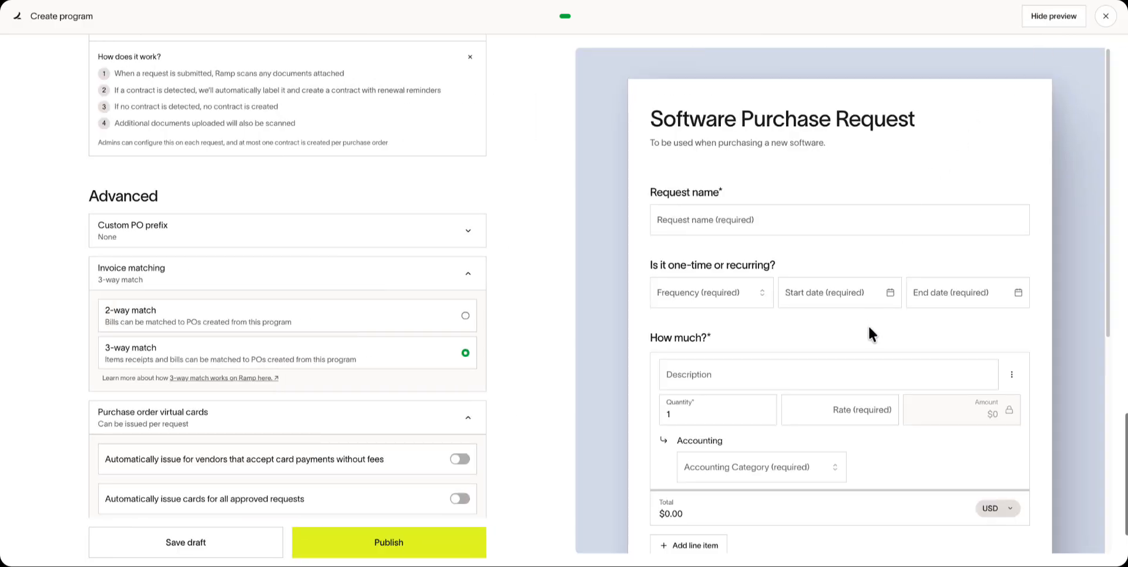
{"action": "scroll", "coordinate": [868, 326], "scroll_direction": "down", "scroll_amount": 5}
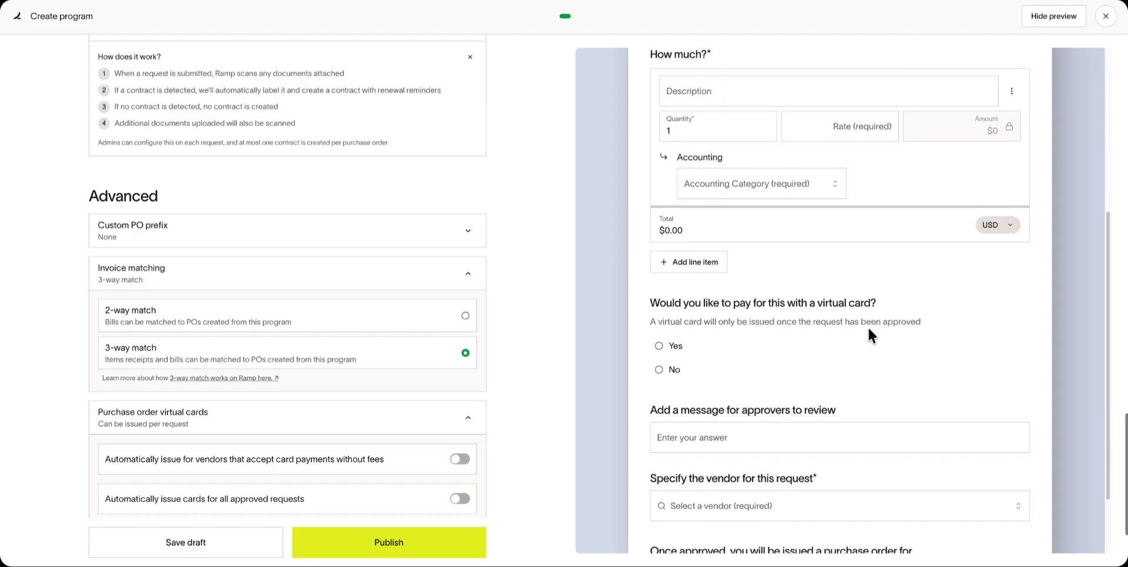
{"action": "scroll", "coordinate": [868, 327], "scroll_direction": "down", "scroll_amount": 2}
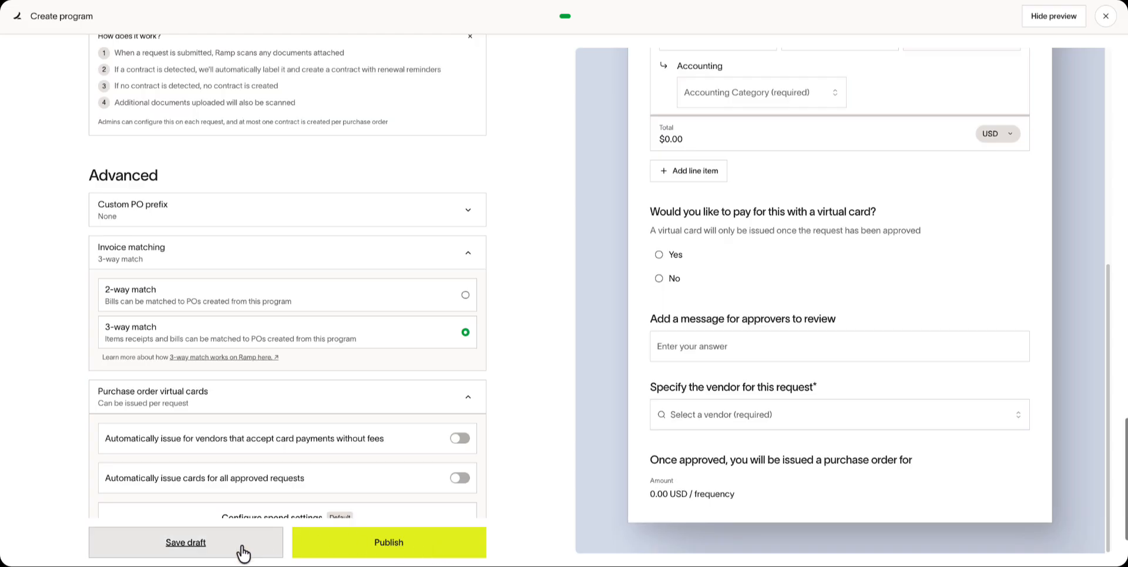
{"action": "left_click", "coordinate": [1068, 17]}
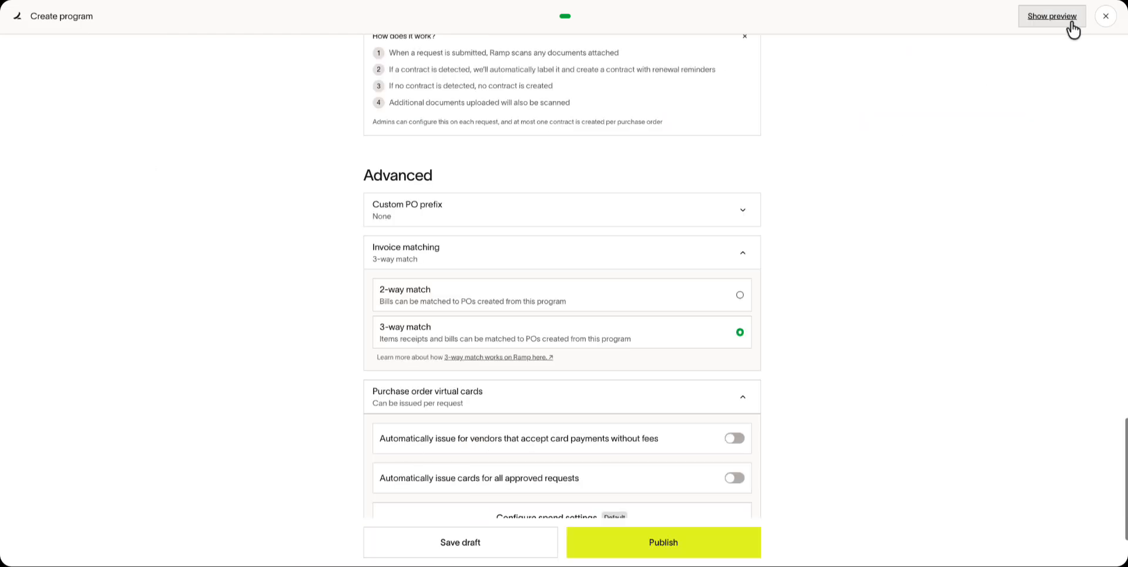
Publish the Software Purchase Request program and open its program details
{"action": "left_click", "coordinate": [658, 542]}
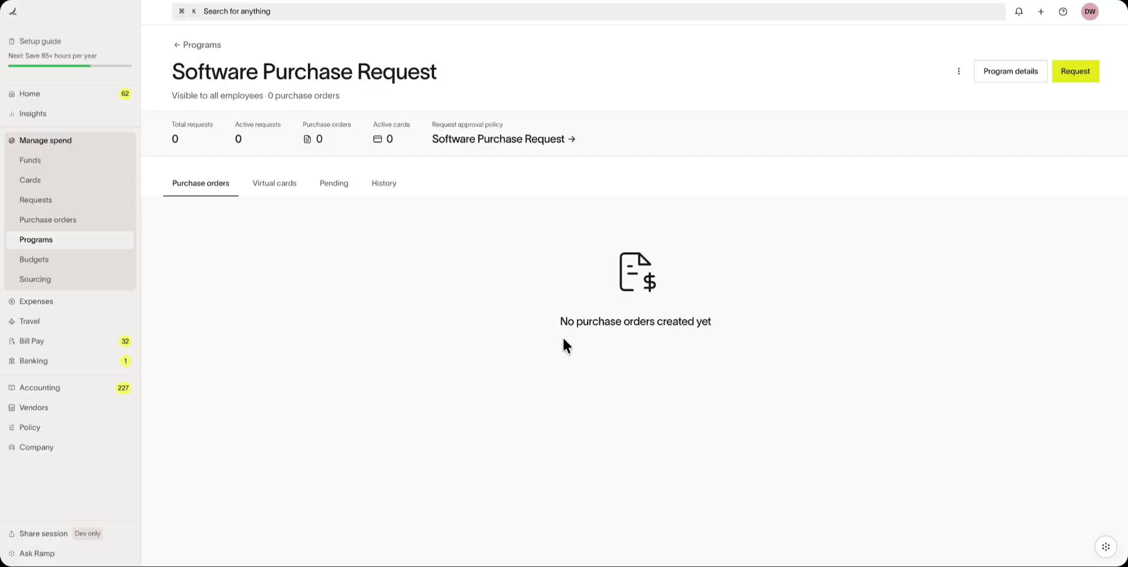
{"action": "left_click", "coordinate": [956, 73]}
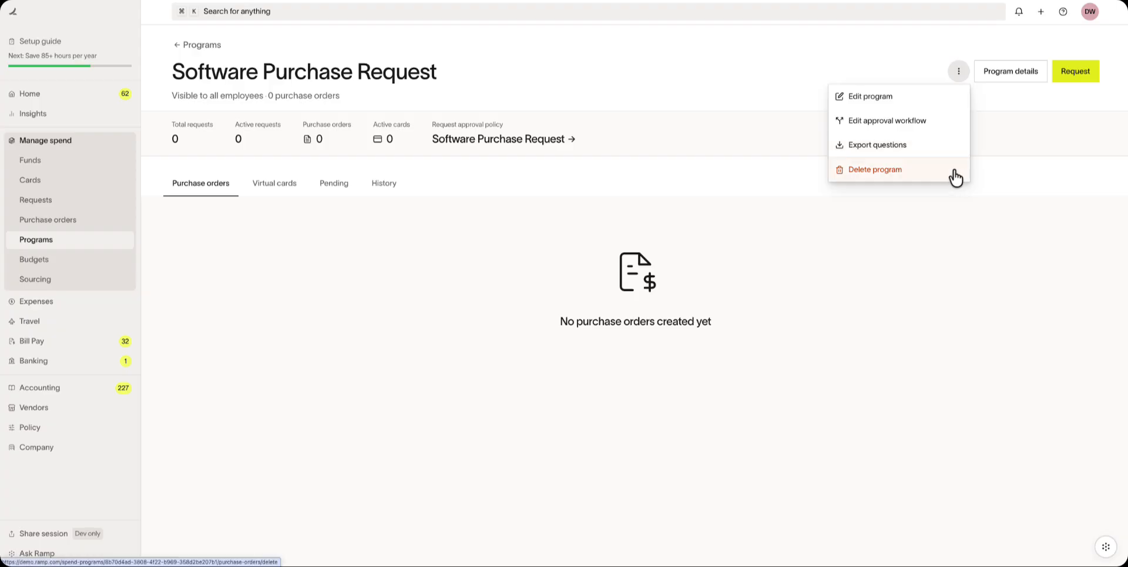
{"action": "left_click", "coordinate": [999, 75]}
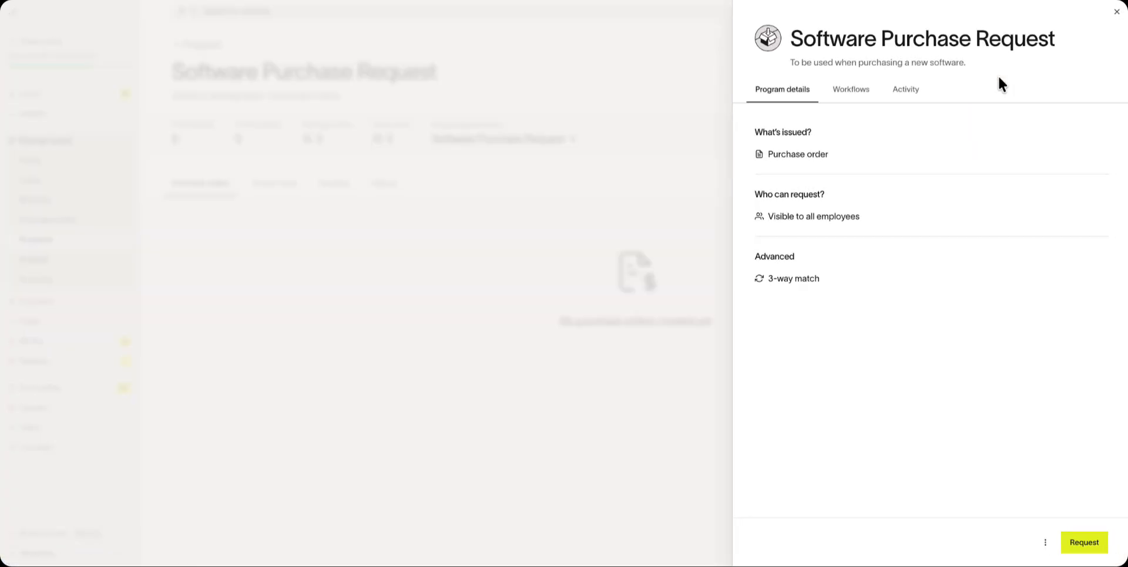